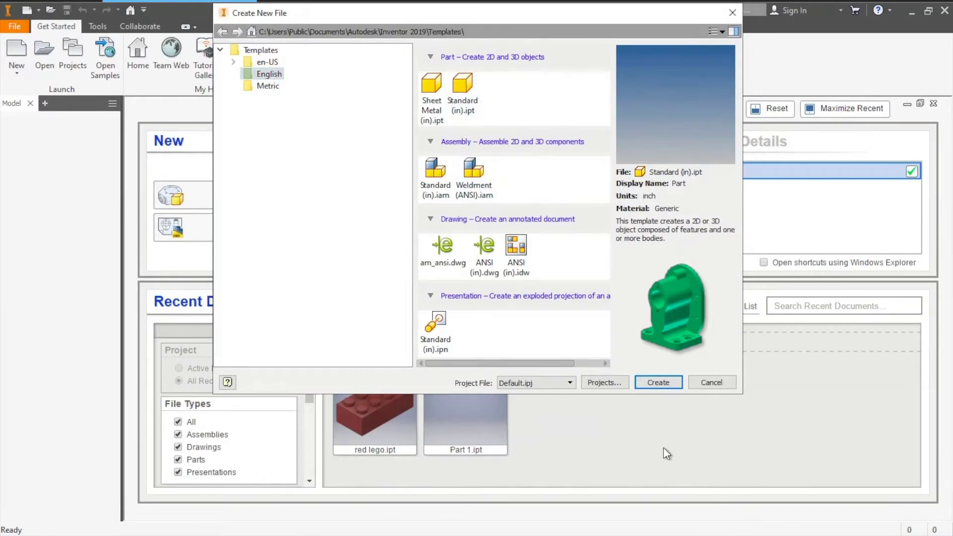
- Create a new part from the Standard (in).ipt template and start a 2D sketch on the XZ plane
{"action": "left_click", "coordinate": [658, 382]}
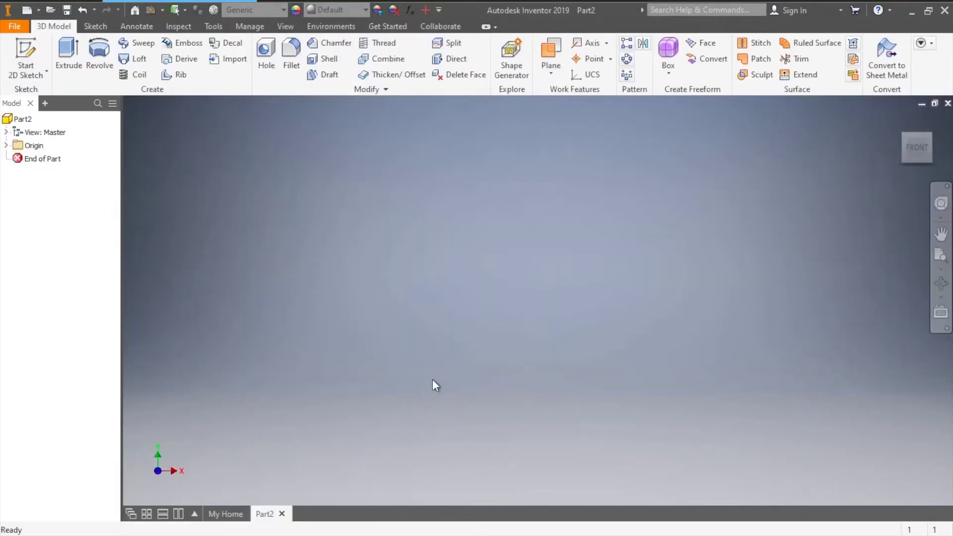
{"action": "left_click", "coordinate": [30, 50]}
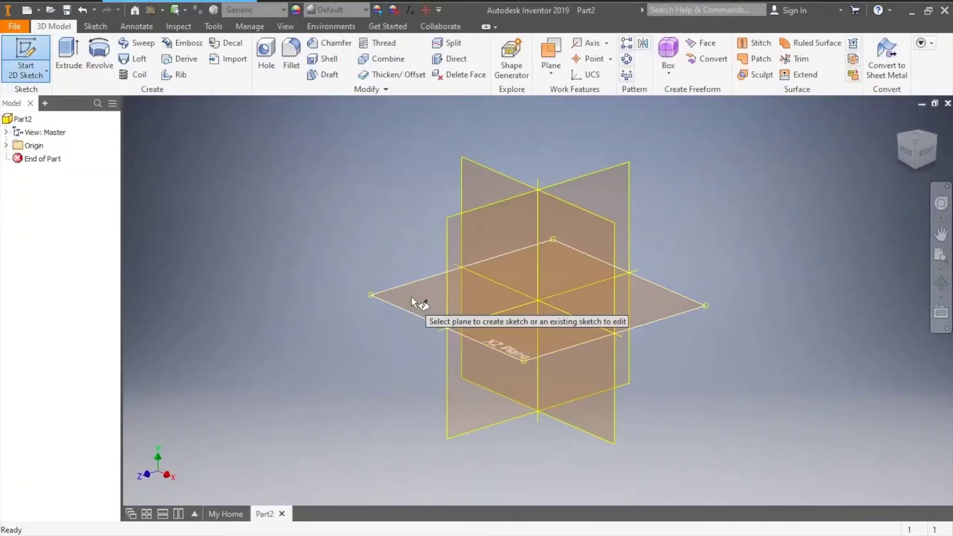
{"action": "left_click", "coordinate": [6, 146]}
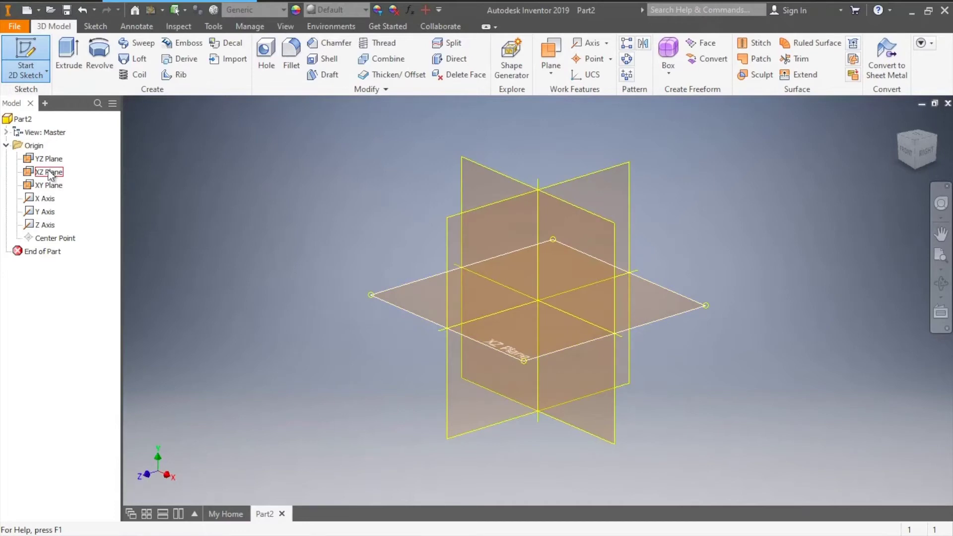
{"action": "left_click", "coordinate": [426, 293]}
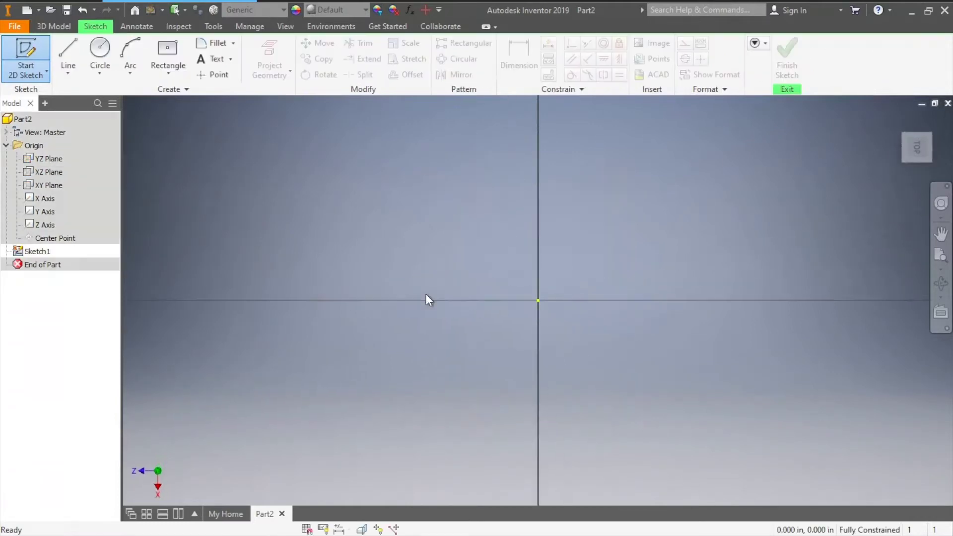
- Draw a two-point center rectangle at the origin, 6 in along X and 3.5 in wide, and finish the sketch
{"action": "left_click", "coordinate": [168, 72]}
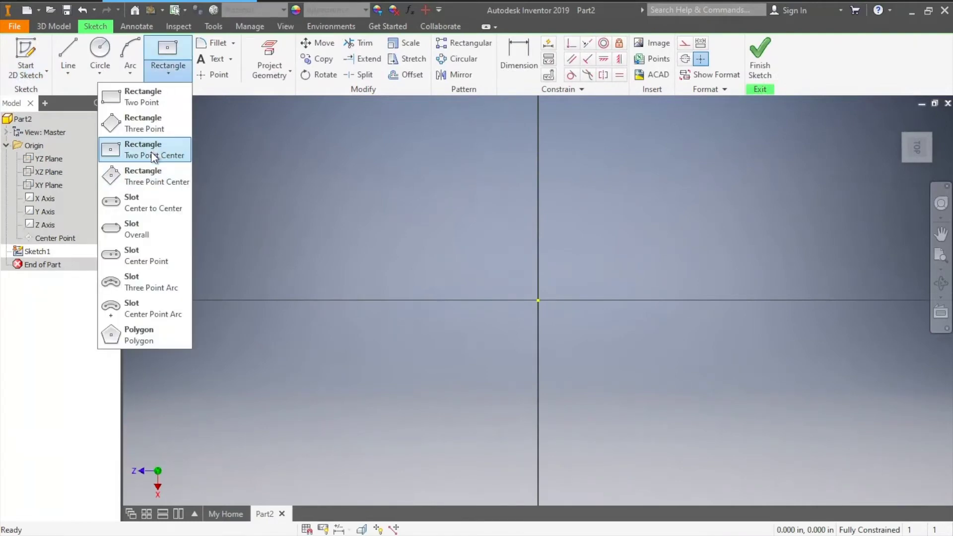
{"action": "left_click", "coordinate": [150, 151]}
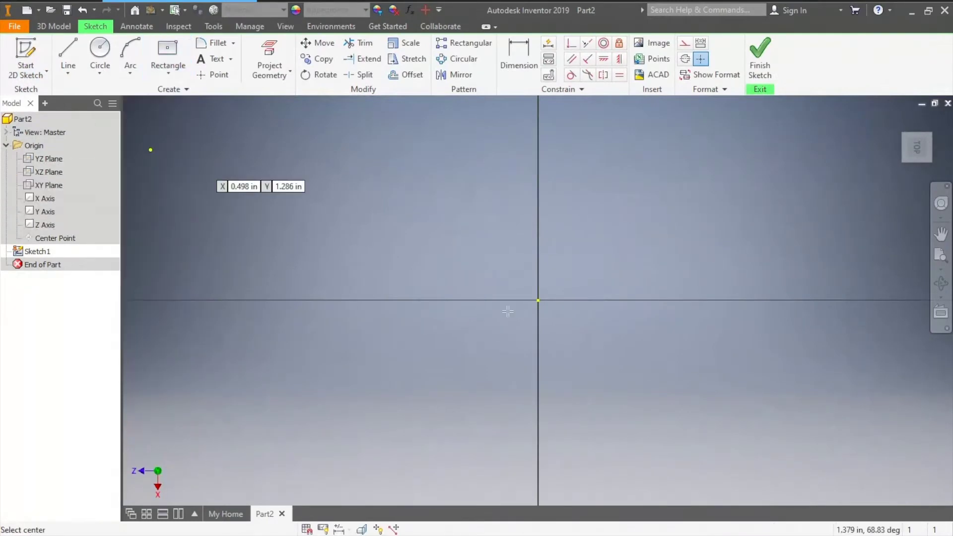
{"action": "left_click", "coordinate": [538, 300]}
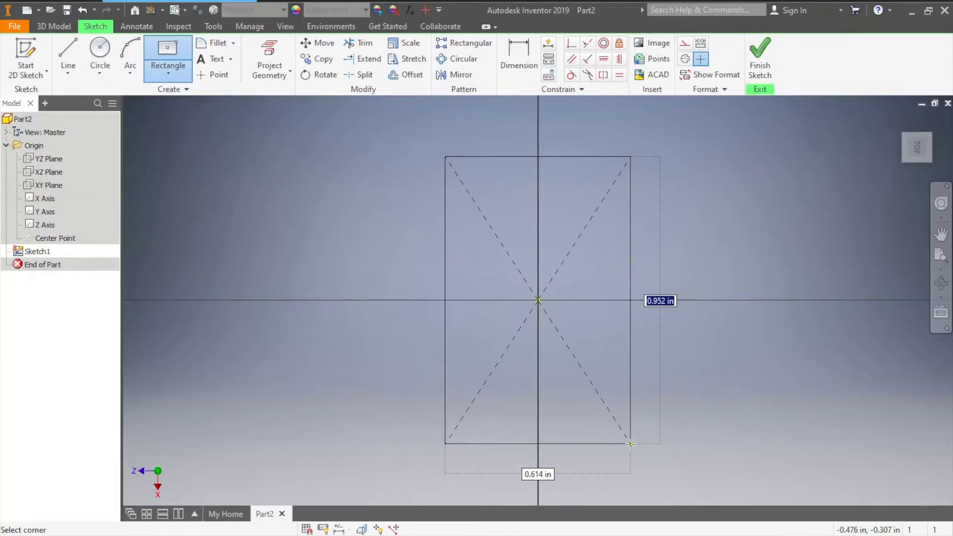
{"action": "type", "text": "6"}
{"action": "key", "text": "Tab"}
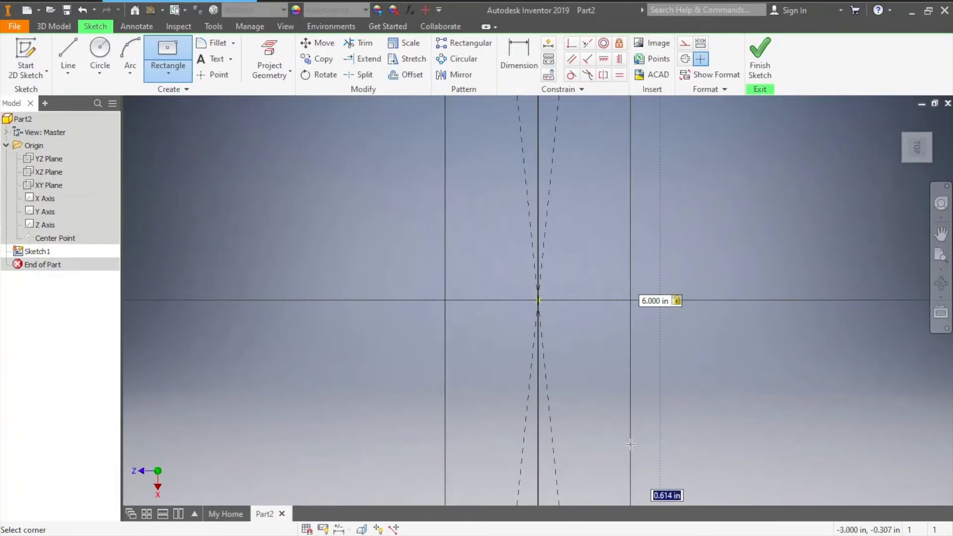
{"action": "type", "text": "3.5"}
{"action": "key", "text": "Tab"}
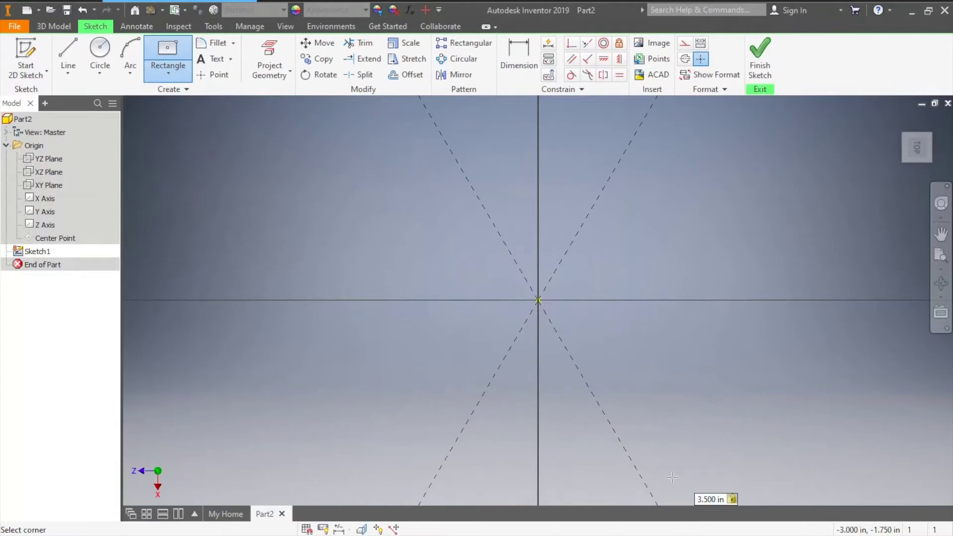
{"action": "scroll", "coordinate": [672, 476], "scroll_direction": "up", "scroll_amount": 3}
{"action": "scroll", "coordinate": [673, 476], "scroll_direction": "down", "scroll_amount": 5}
{"action": "key", "text": "Return"}
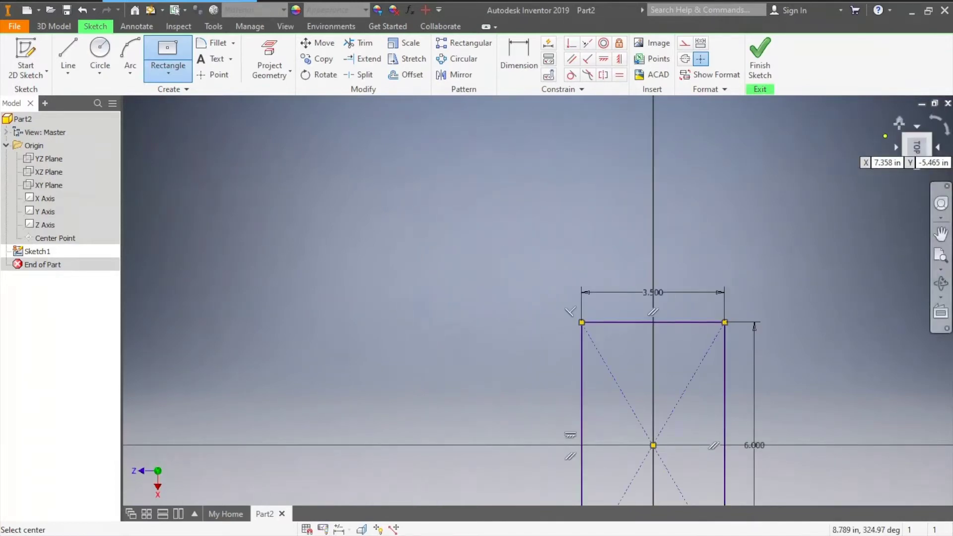
{"action": "left_click", "coordinate": [900, 120]}
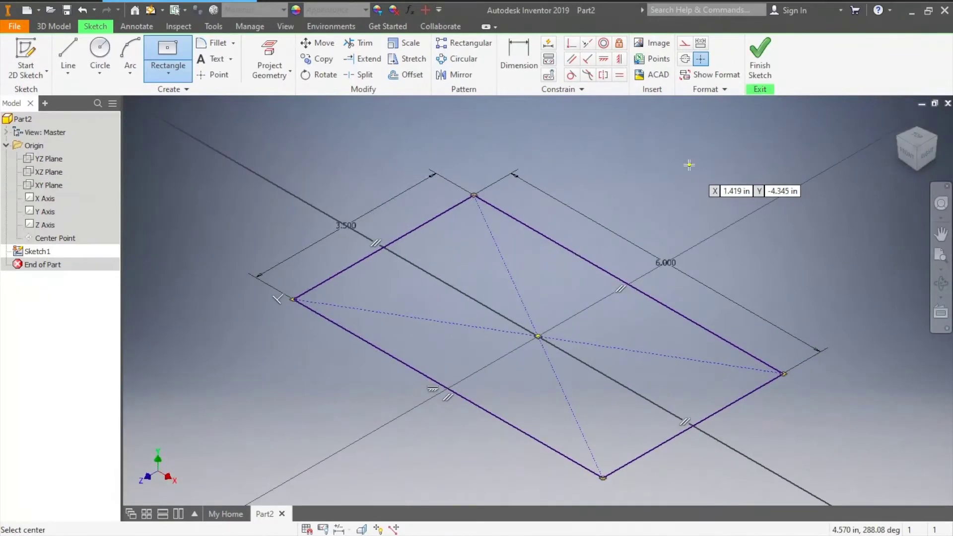
{"action": "left_click", "coordinate": [760, 56]}
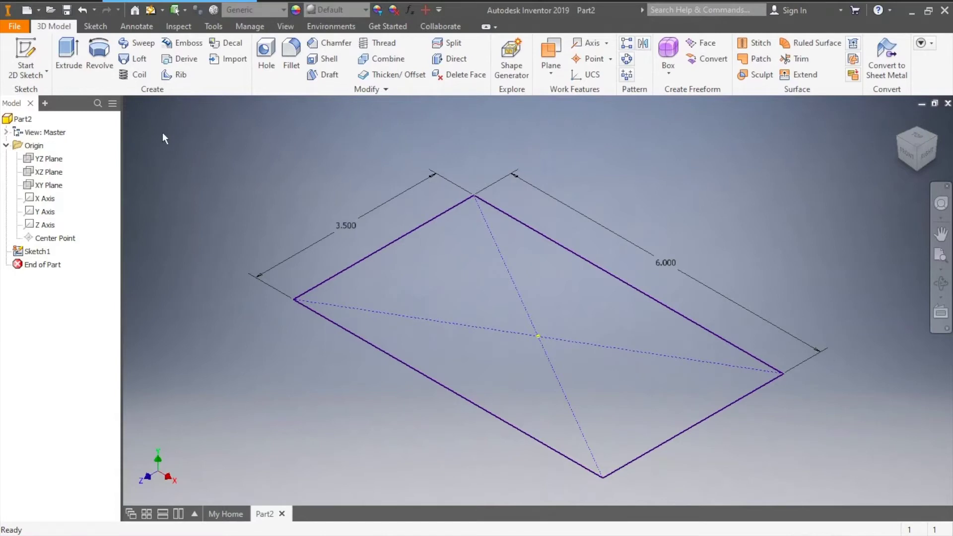
- Extrude the rectangle upward 2.75 in into a solid block
{"action": "left_click", "coordinate": [66, 51]}
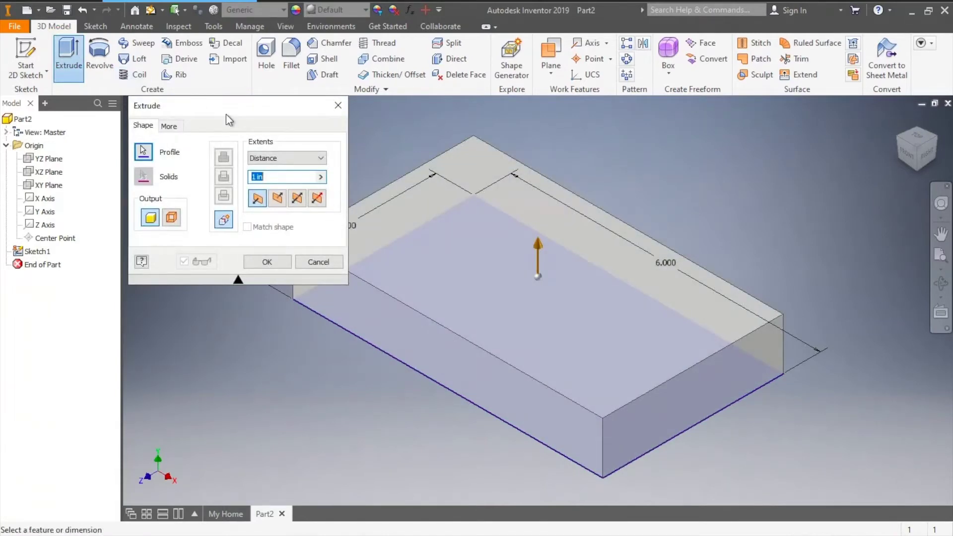
{"action": "type", "text": "2.75"}
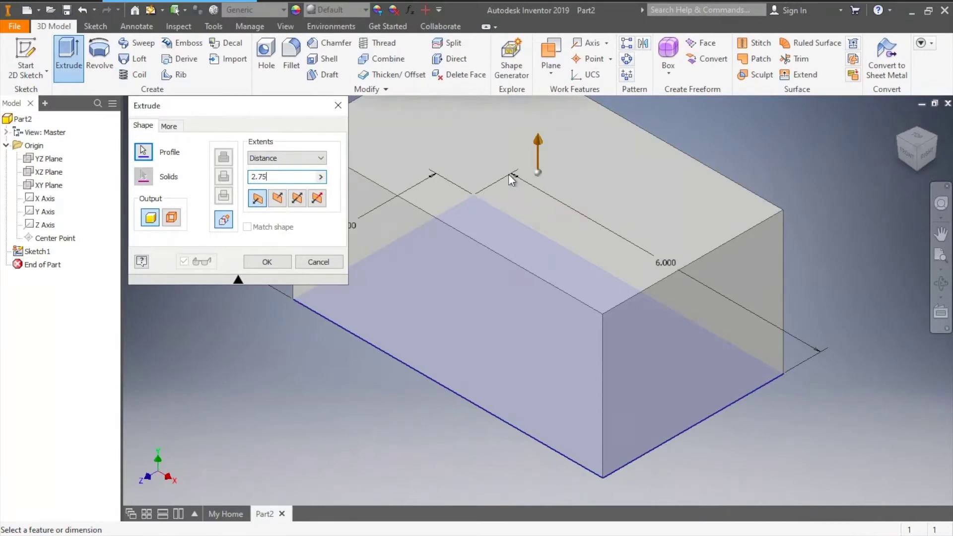
{"action": "left_click", "coordinate": [268, 262]}
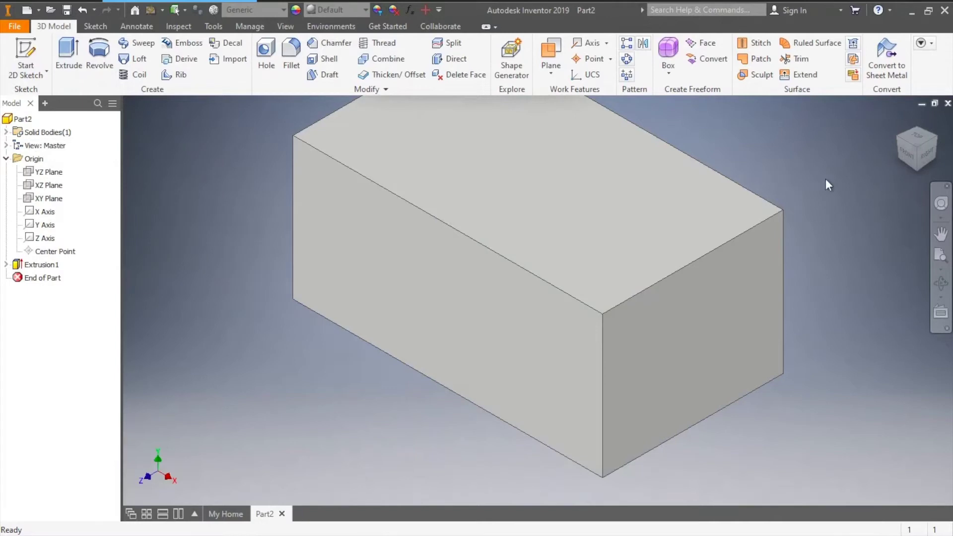
{"action": "left_click", "coordinate": [899, 119]}
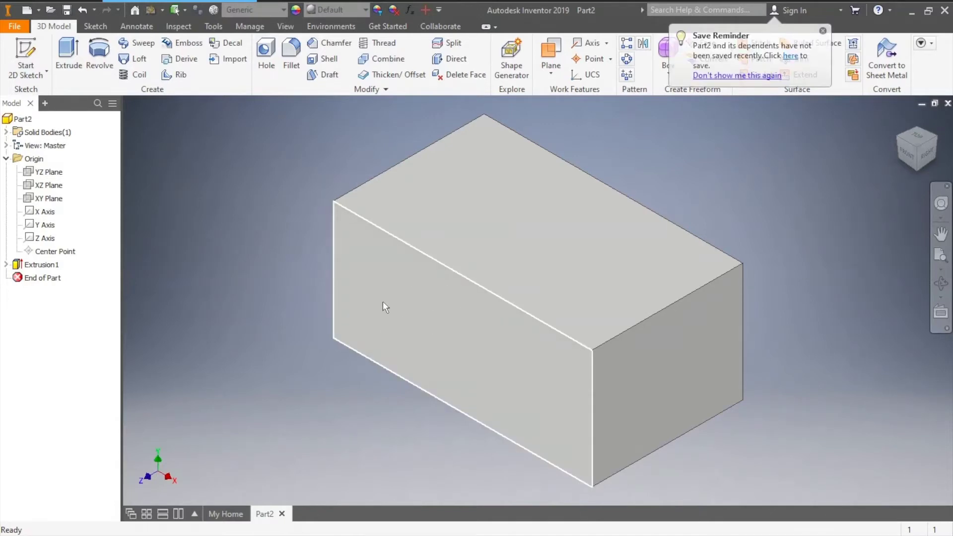
- Start a sketch on the block's long front face and draw a 1 in diameter circle in its left half
{"action": "left_click", "coordinate": [26, 54]}
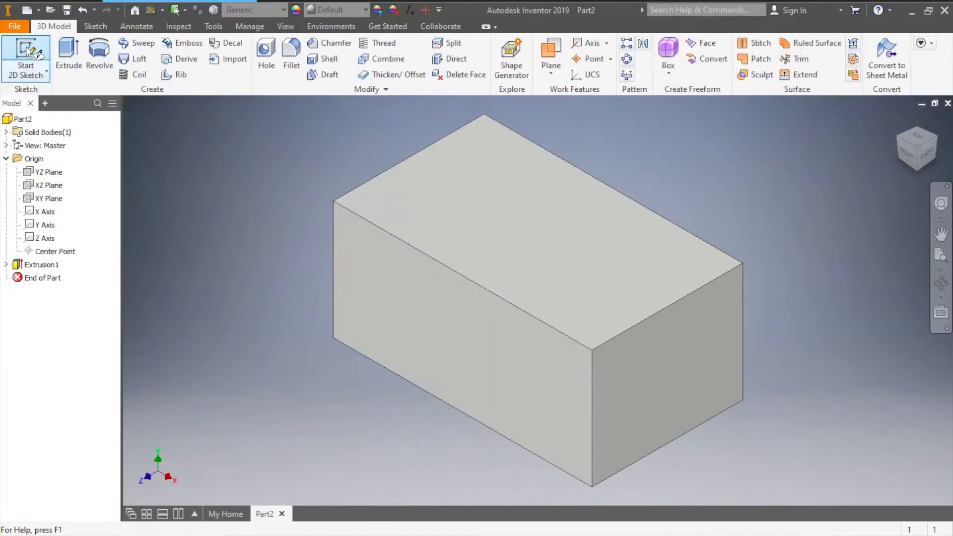
{"action": "left_click", "coordinate": [404, 281]}
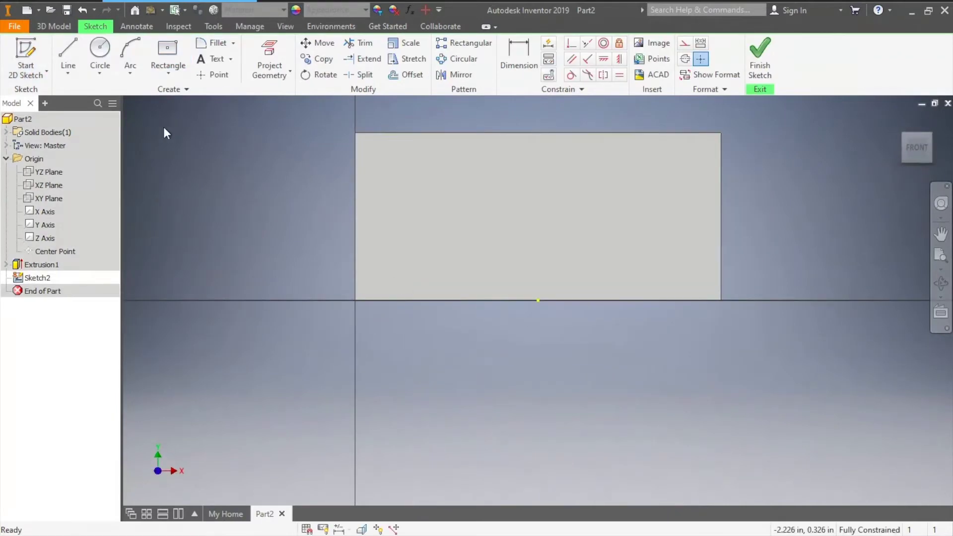
{"action": "left_click", "coordinate": [100, 49]}
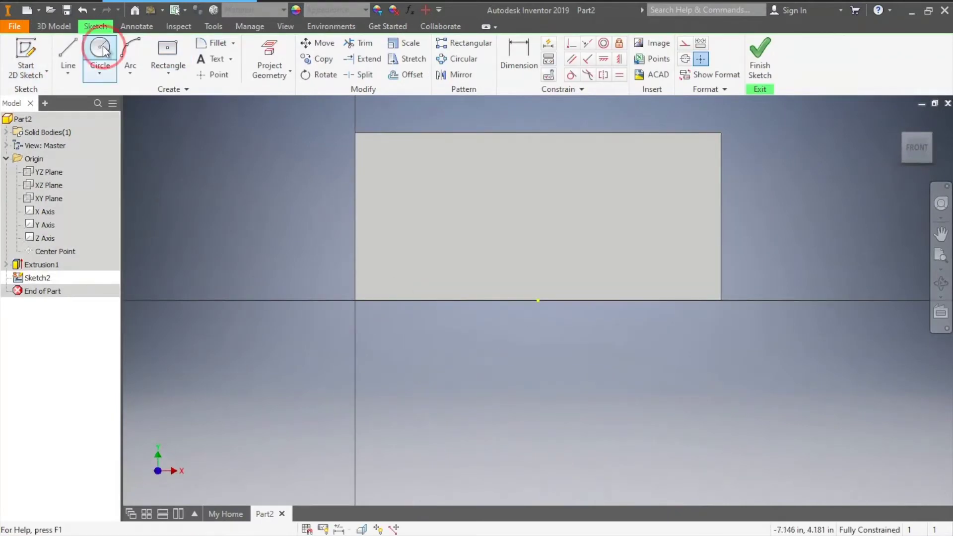
{"action": "left_click", "coordinate": [425, 217]}
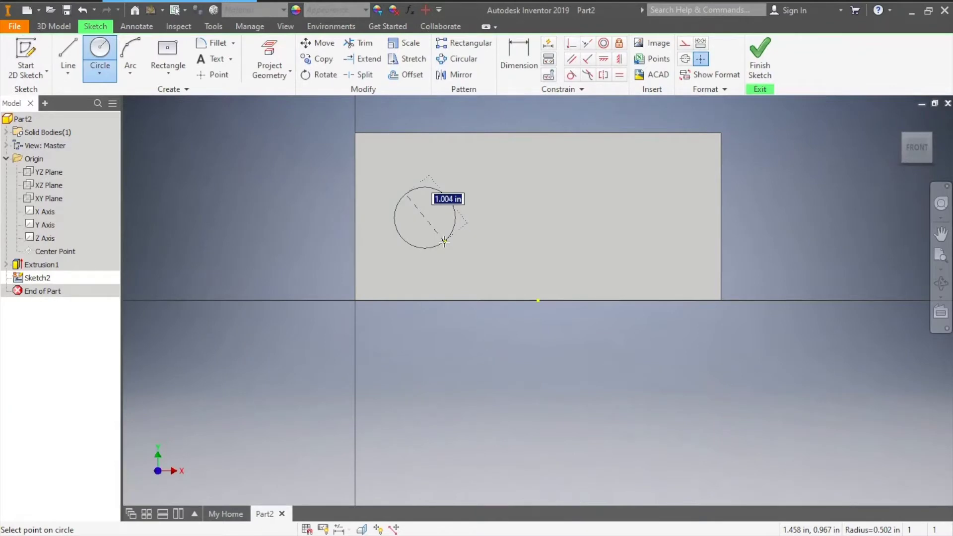
{"action": "type", "text": "1"}
{"action": "key", "text": "Tab"}
{"action": "key", "text": "Return"}
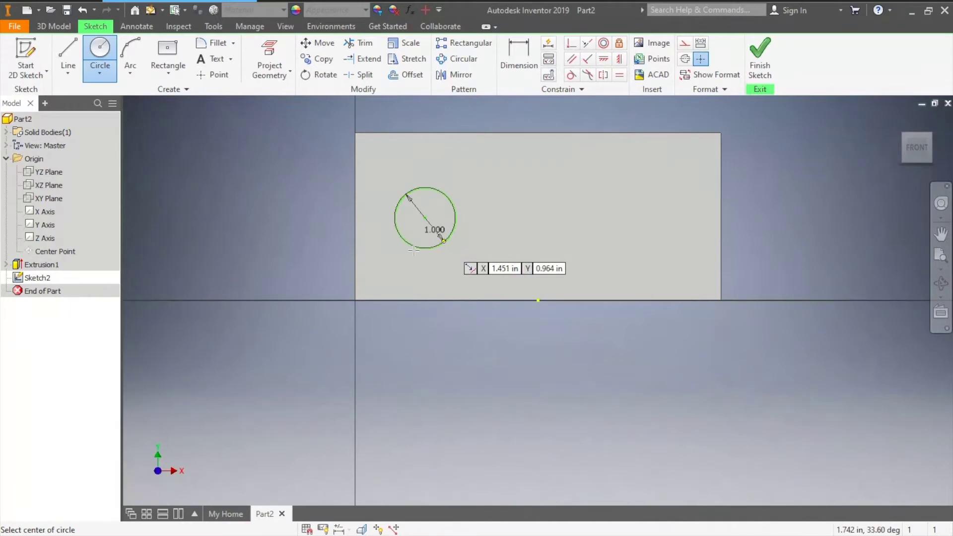
- Dimension the circle's center 1.5 in from the left vertical edge of the front face
{"action": "left_click", "coordinate": [518, 54]}
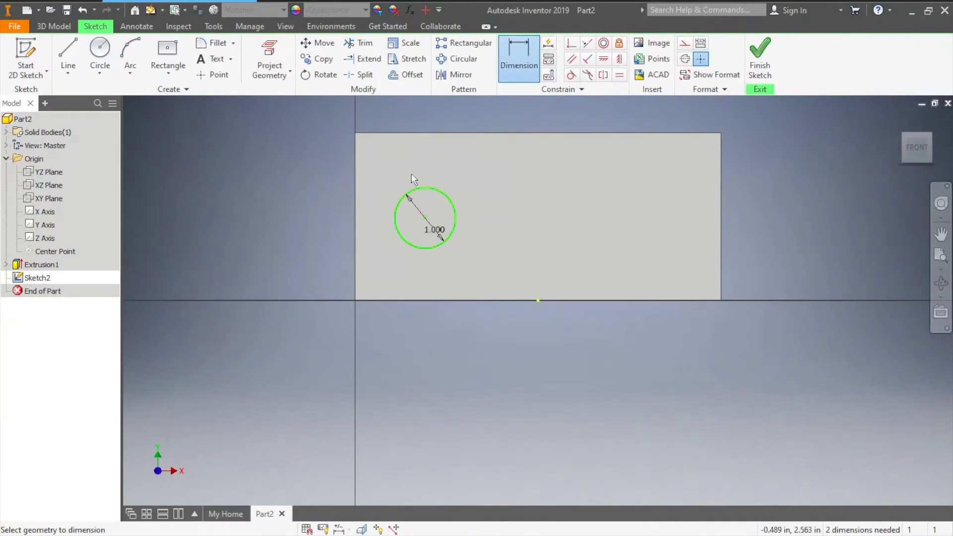
{"action": "left_click", "coordinate": [356, 207]}
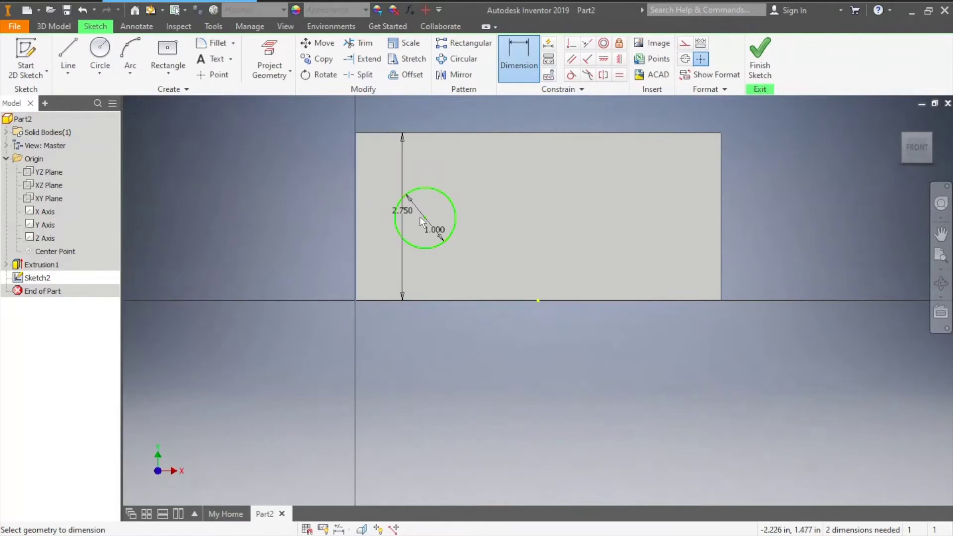
{"action": "left_click", "coordinate": [425, 217]}
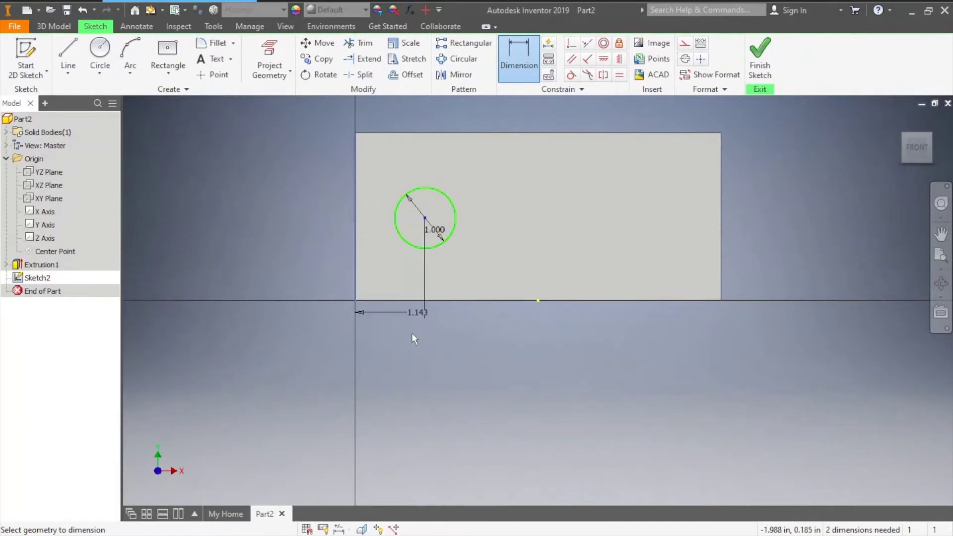
{"action": "left_click", "coordinate": [403, 345]}
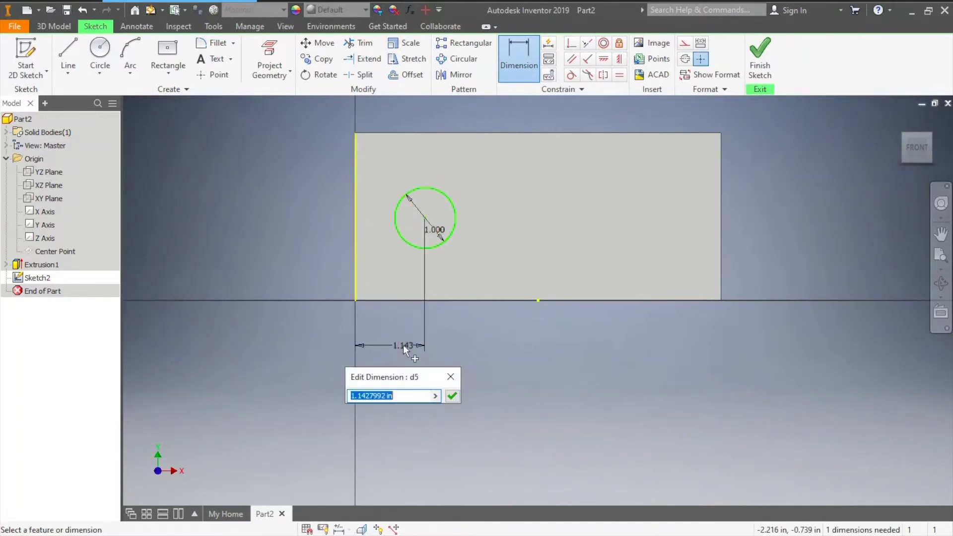
{"action": "type", "text": "1.5"}
{"action": "key", "text": "Return"}
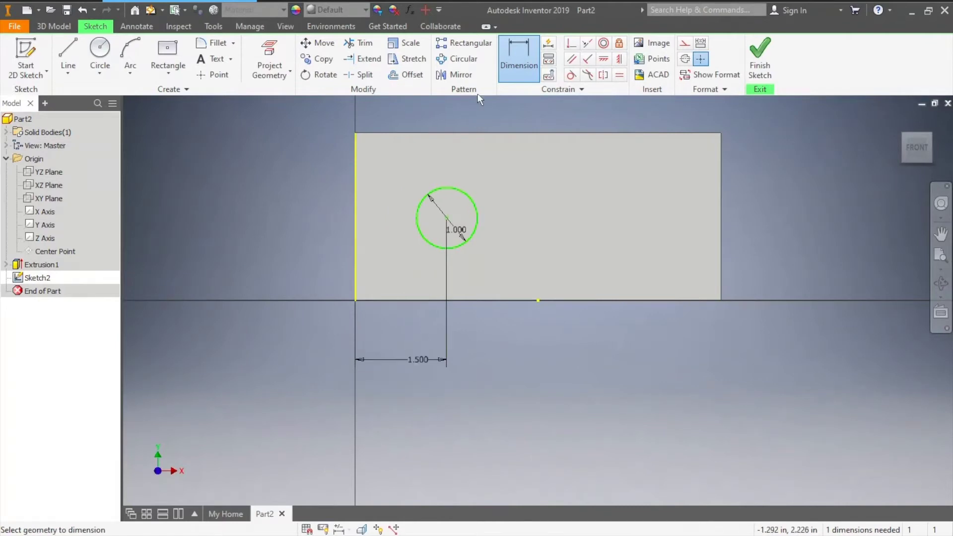
- Dimension the circle's center 1.25 in above the face's bottom edge and finish the sketch
{"action": "left_click", "coordinate": [431, 300]}
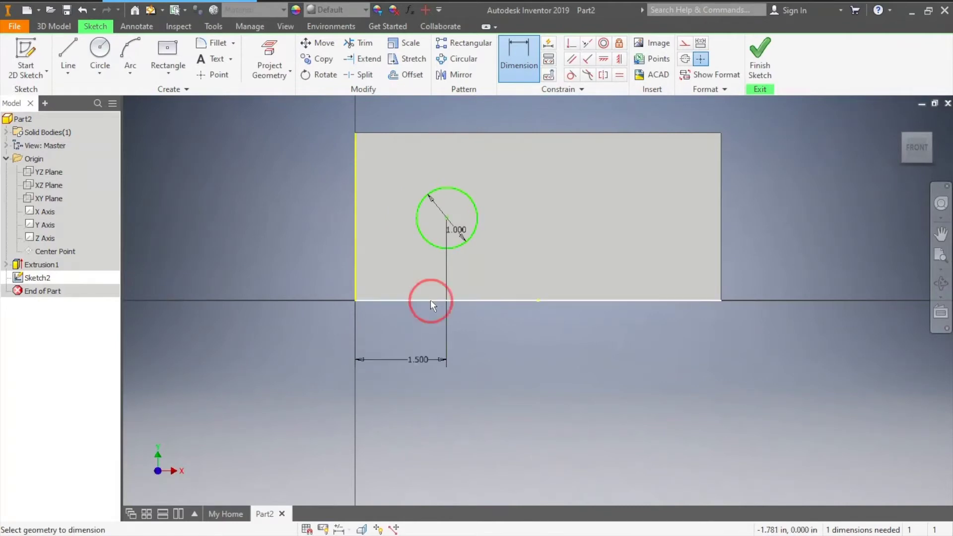
{"action": "left_click", "coordinate": [446, 217]}
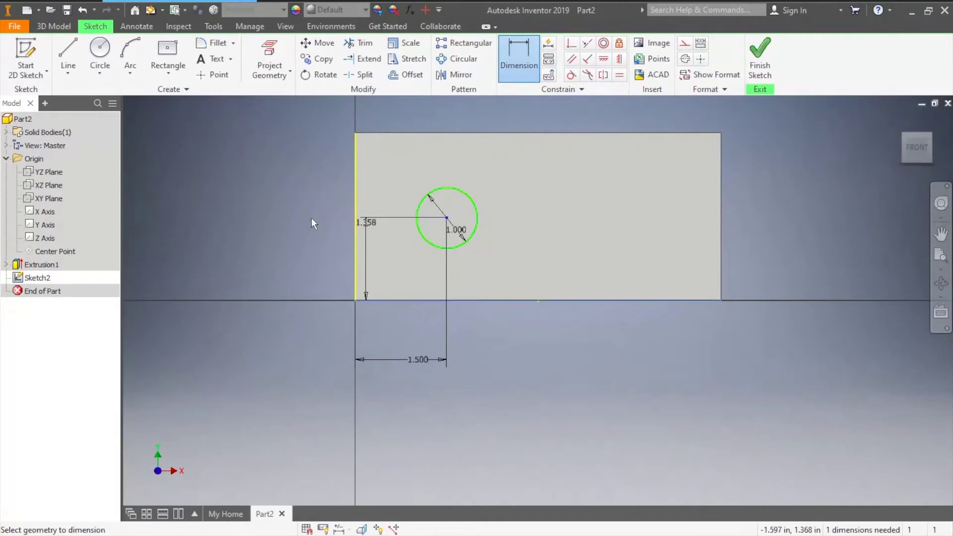
{"action": "left_click", "coordinate": [299, 217]}
{"action": "type", "text": "1."}
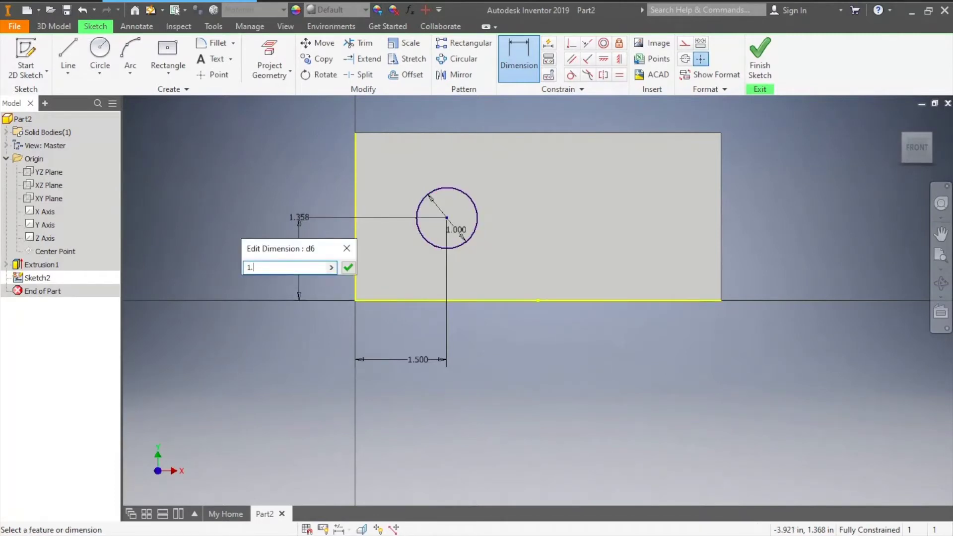
{"action": "type", "text": "25"}
{"action": "key", "text": "Return"}
{"action": "left_click", "coordinate": [761, 56]}
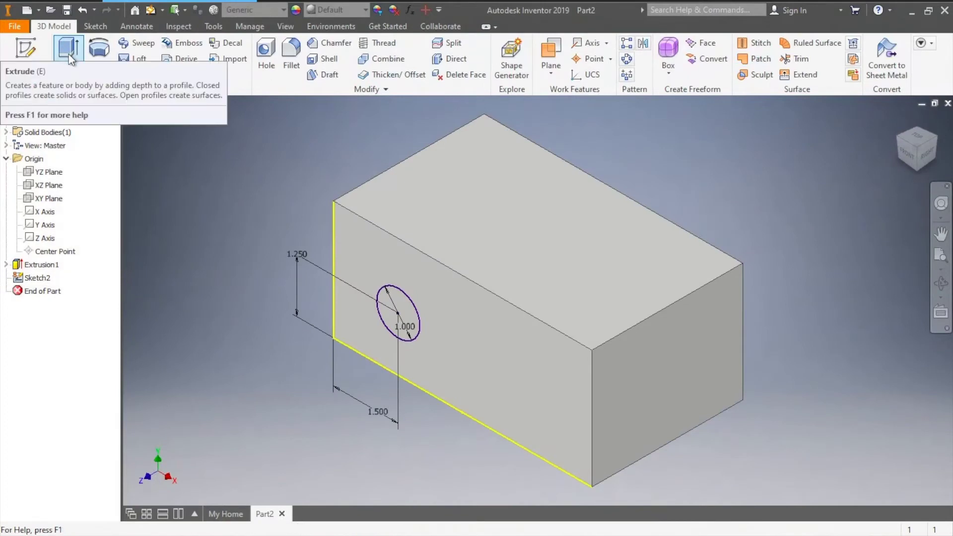
- Cut the circle through the whole block with an Extrude whose extents are set to All
{"action": "left_click", "coordinate": [69, 49]}
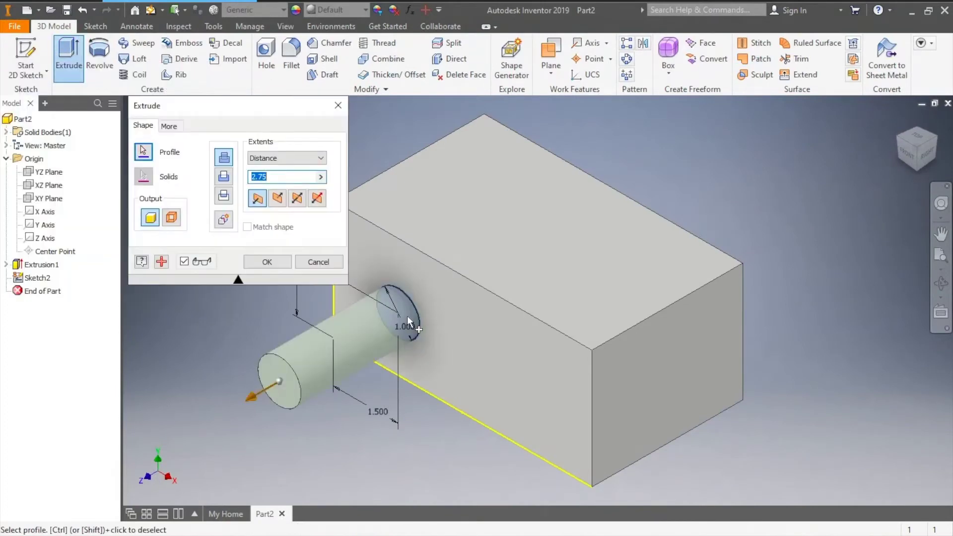
{"action": "left_click", "coordinate": [224, 178]}
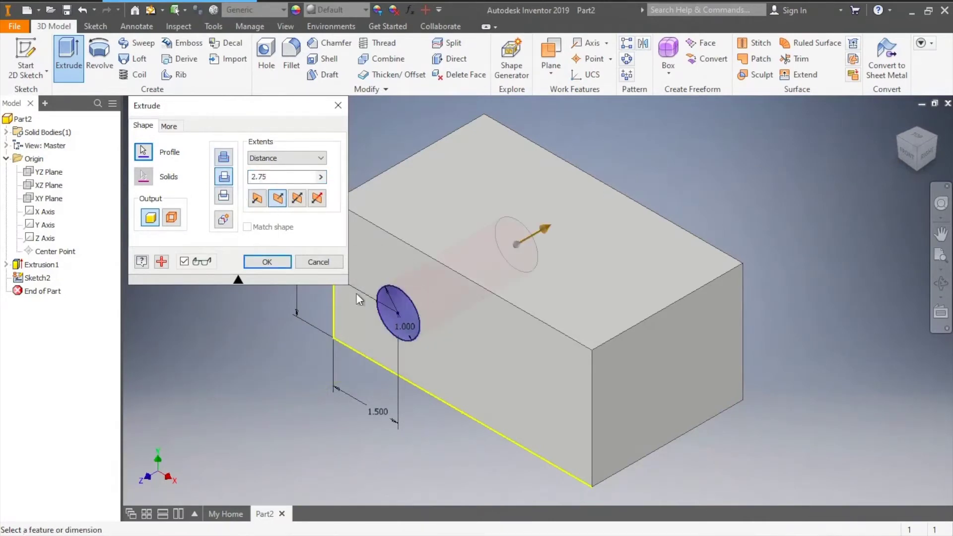
{"action": "left_click", "coordinate": [309, 154]}
{"action": "left_click", "coordinate": [265, 203]}
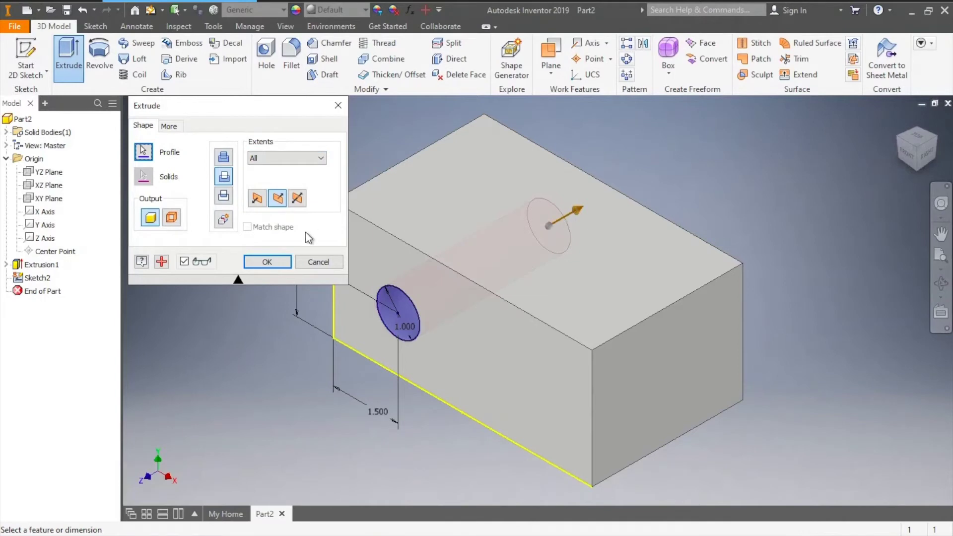
{"action": "key", "text": "Return"}
{"action": "middle_click_drag", "start_coordinate": [891, 151], "coordinate": [137, 359], "text": "shift"}
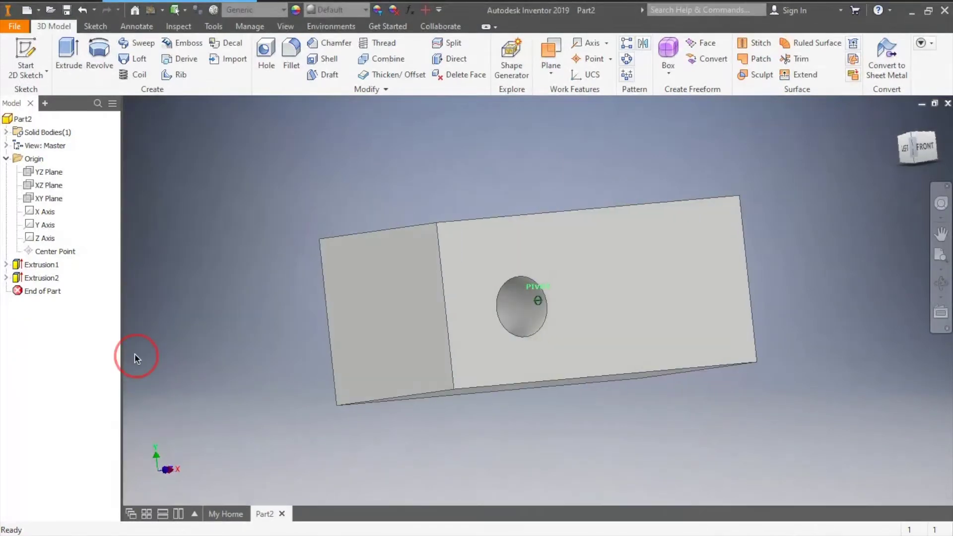
{"action": "key", "text": "F6"}
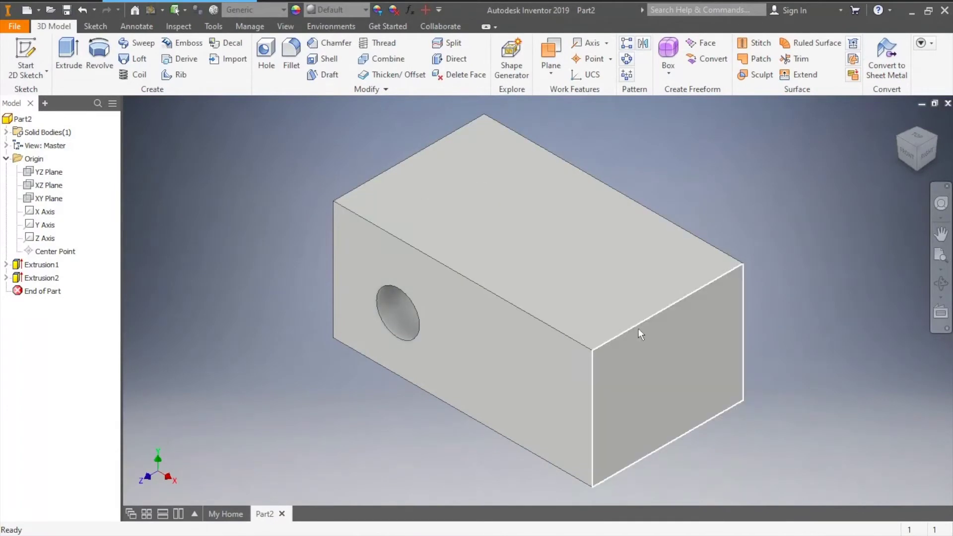
- Start a sketch on the block's right end face and draw a rectangle 1.5 in wide and 0.5 in high, hanging from its top edge
{"action": "left_click", "coordinate": [28, 54]}
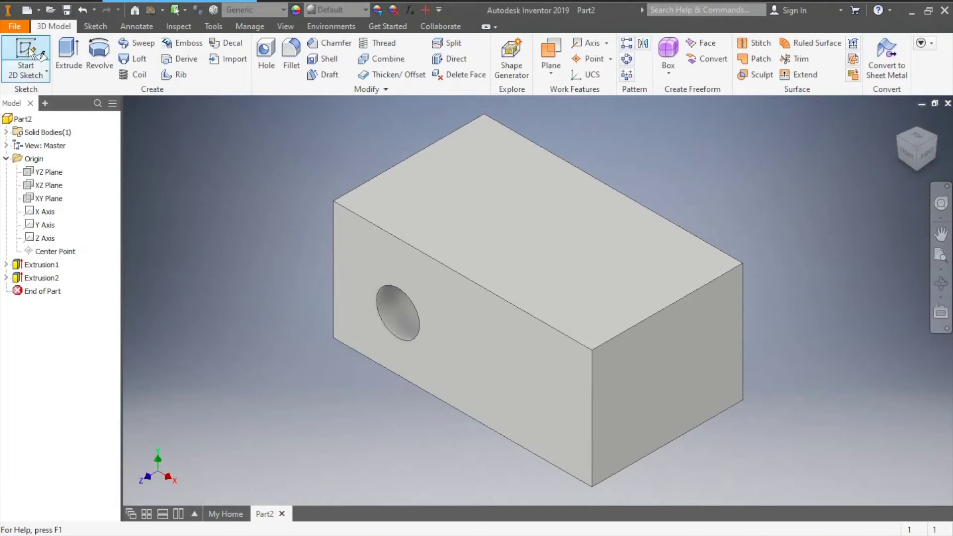
{"action": "left_click", "coordinate": [672, 360]}
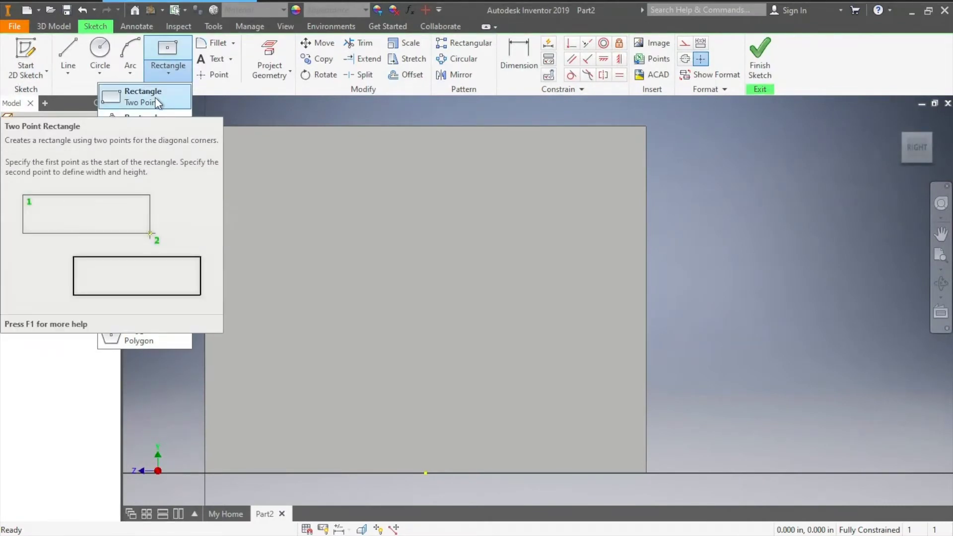
{"action": "left_click", "coordinate": [157, 103]}
{"action": "left_click", "coordinate": [351, 126]}
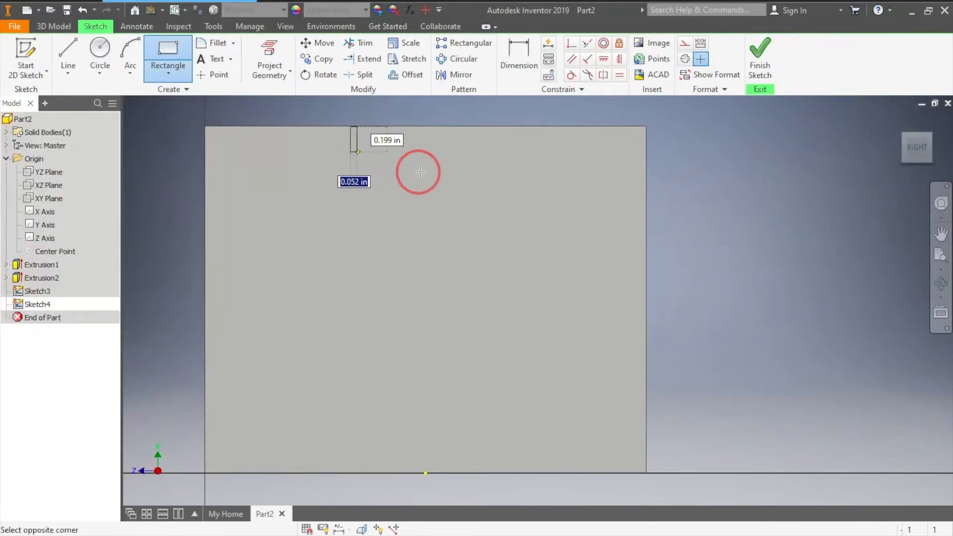
{"action": "type", "text": "1.5"}
{"action": "key", "text": "Tab"}
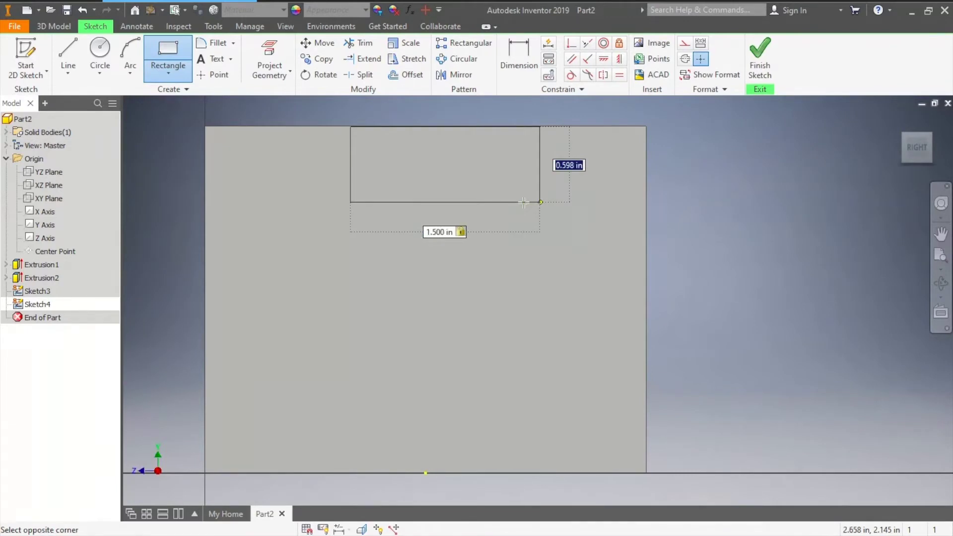
{"action": "type", "text": ".5"}
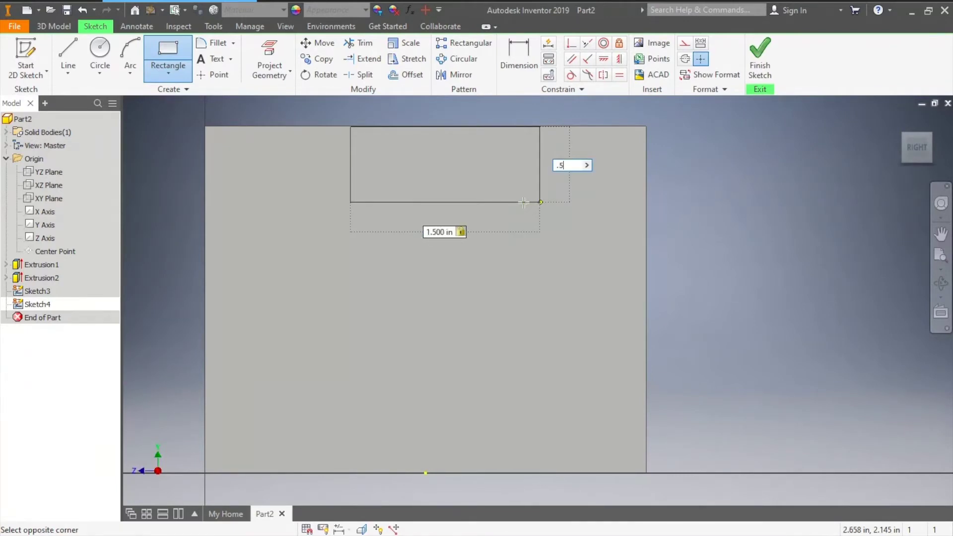
{"action": "key", "text": "Tab"}
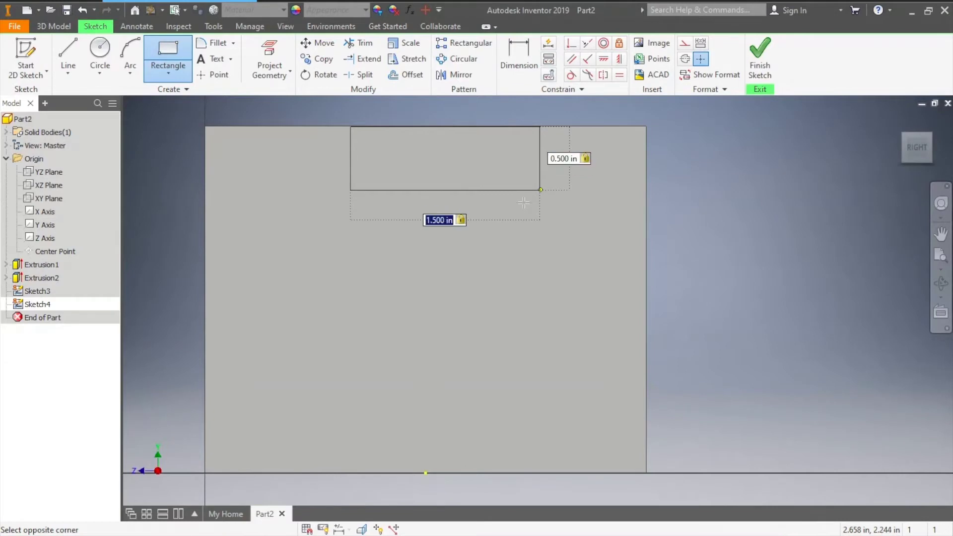
{"action": "key", "text": "Return"}
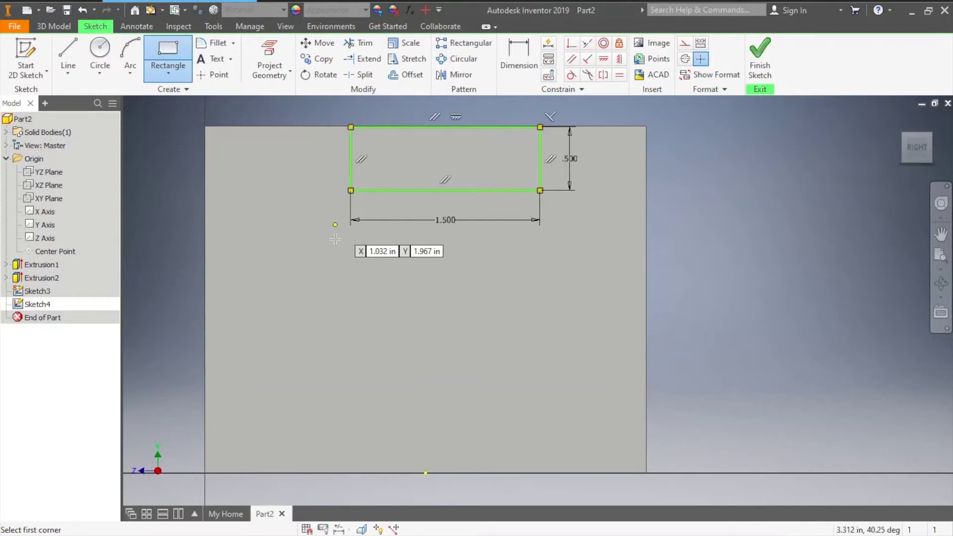
- Dimension the rectangle's left side 1 in from the end face's left vertical edge and finish the sketch
{"action": "left_click", "coordinate": [521, 57]}
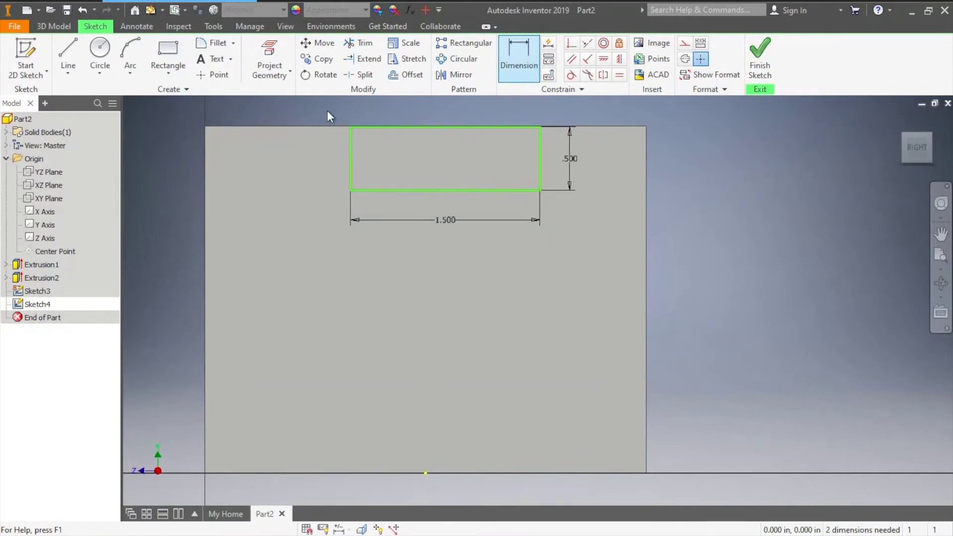
{"action": "left_click", "coordinate": [205, 158]}
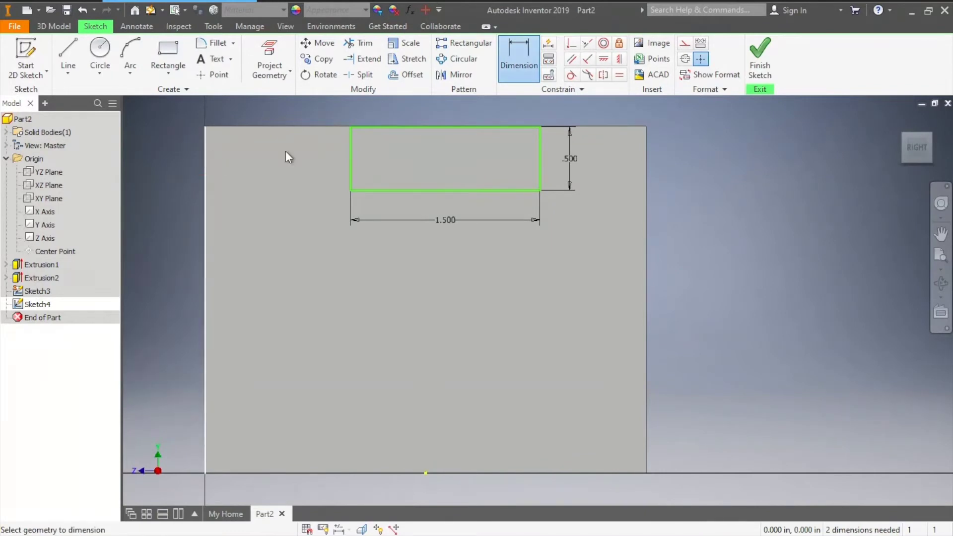
{"action": "left_click", "coordinate": [351, 157]}
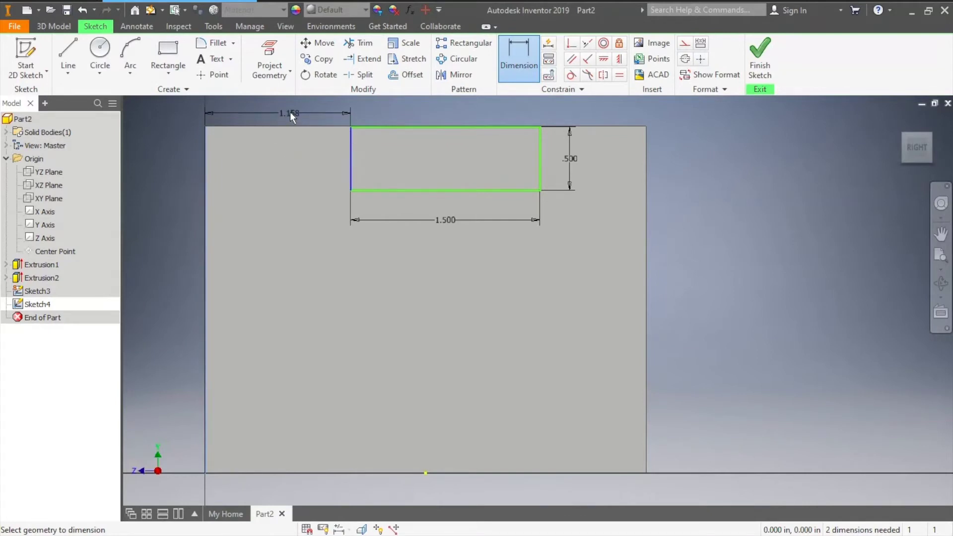
{"action": "left_click", "coordinate": [290, 111]}
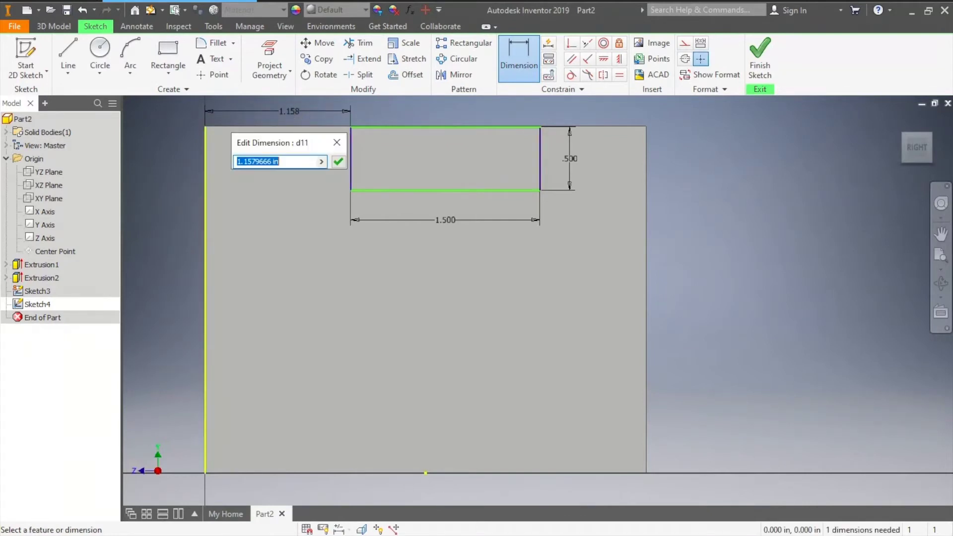
{"action": "type", "text": "1"}
{"action": "key", "text": "Return"}
{"action": "left_click", "coordinate": [761, 56]}
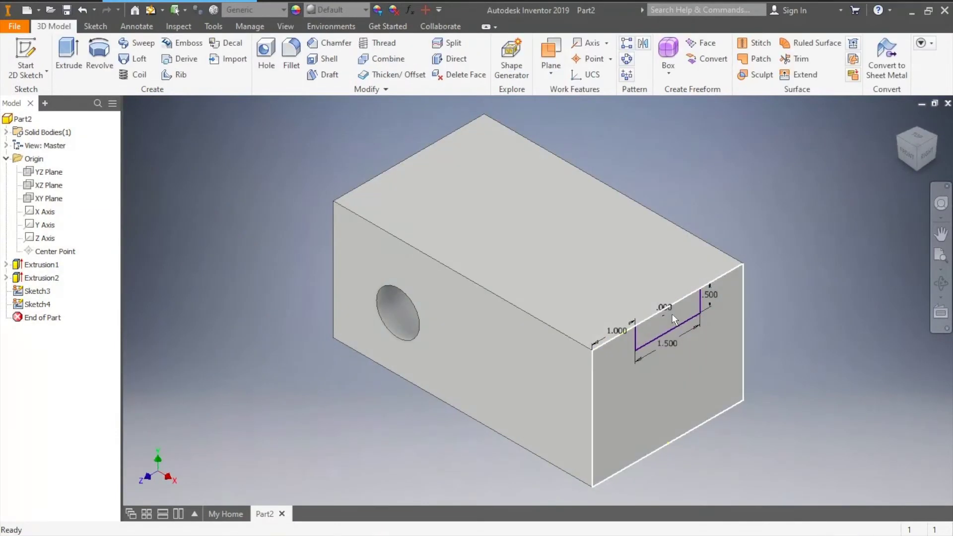
- Cut the rectangle along the block's full length with an Extrude whose extents are set to All
{"action": "left_click", "coordinate": [68, 54]}
{"action": "left_click", "coordinate": [227, 176]}
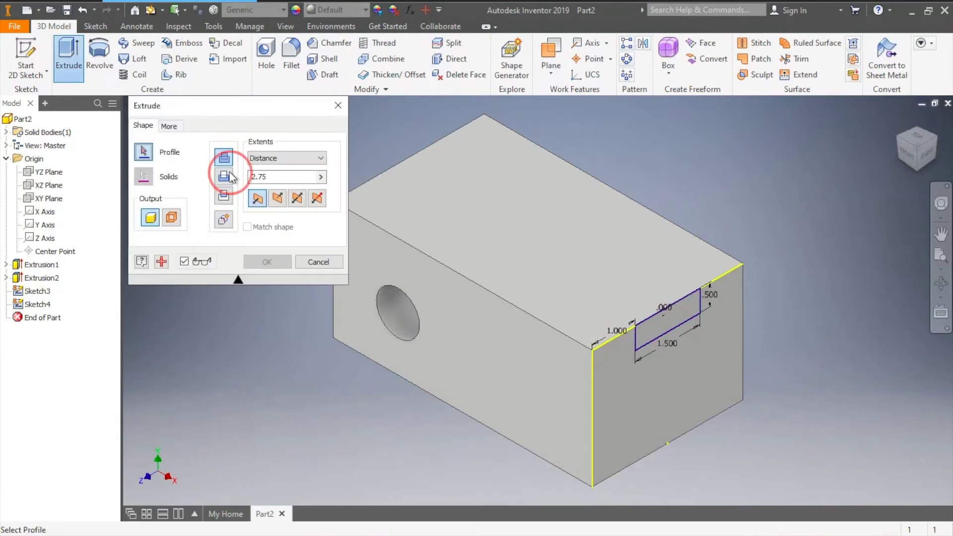
{"action": "left_click", "coordinate": [676, 312]}
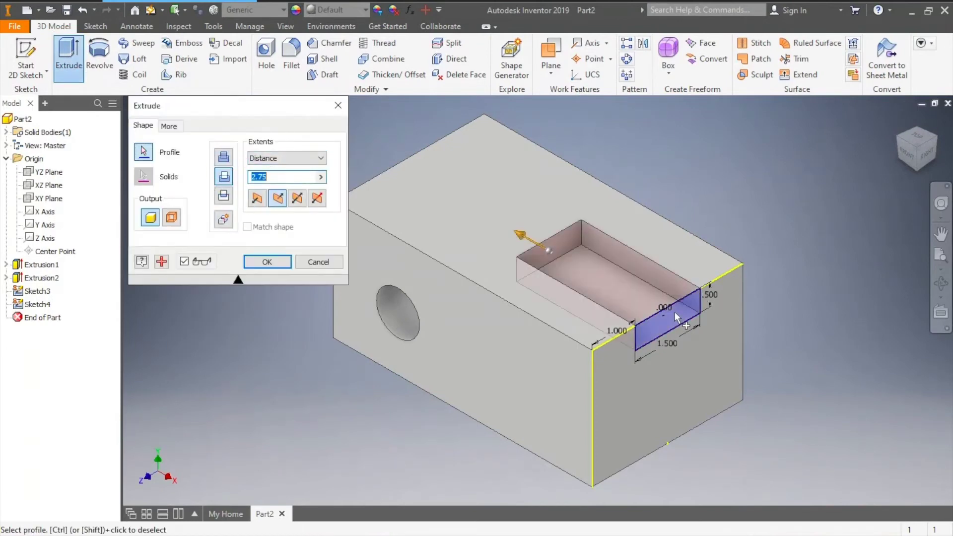
{"action": "left_click", "coordinate": [300, 158]}
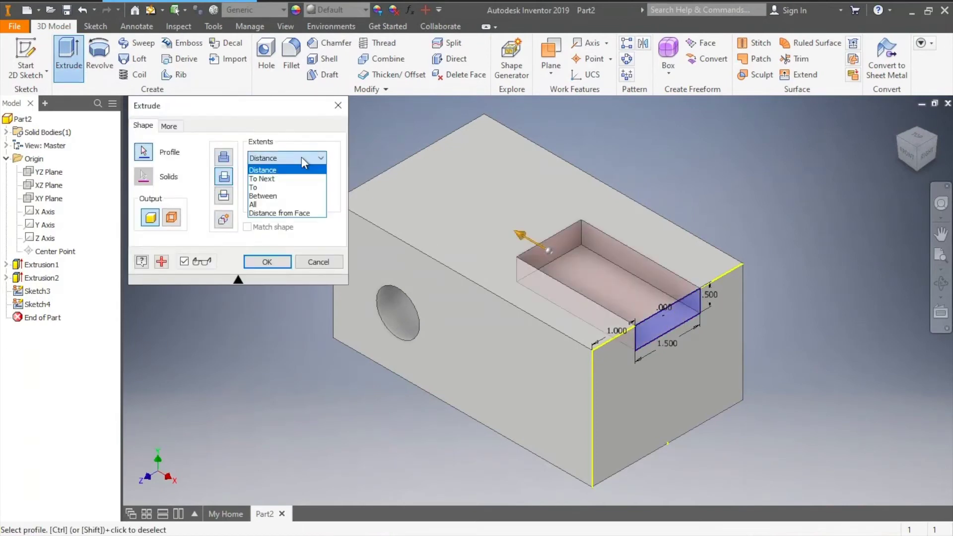
{"action": "left_click", "coordinate": [282, 205]}
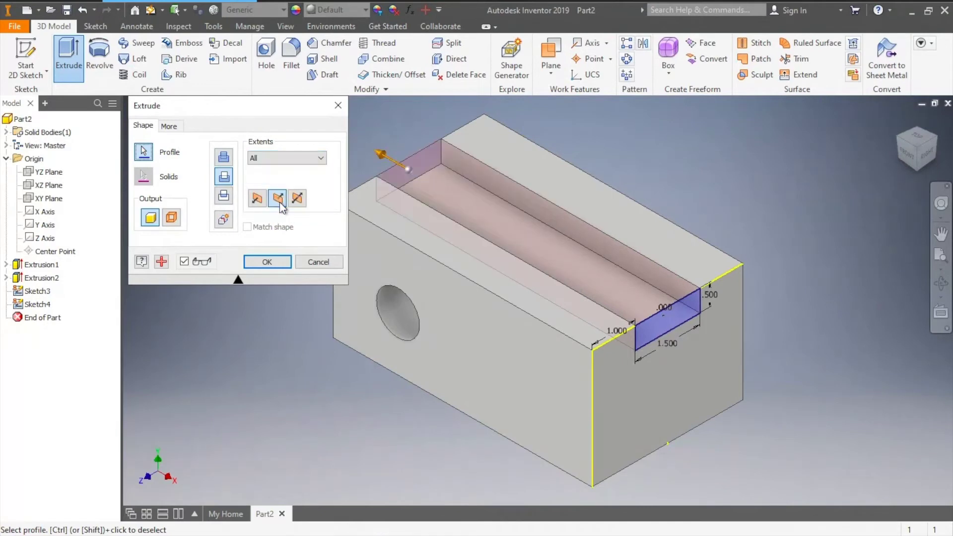
{"action": "left_click", "coordinate": [263, 263]}
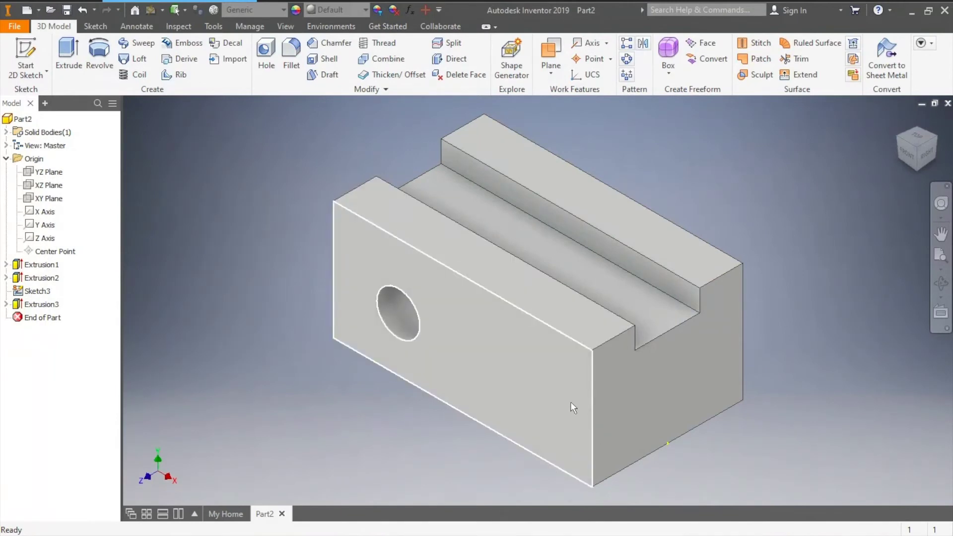
- Sketch a diagonal line on the block's top face from about 4.34 in along the front edge to about 1.35 in up the right edge
{"action": "left_click", "coordinate": [25, 58]}
{"action": "left_click", "coordinate": [598, 331]}
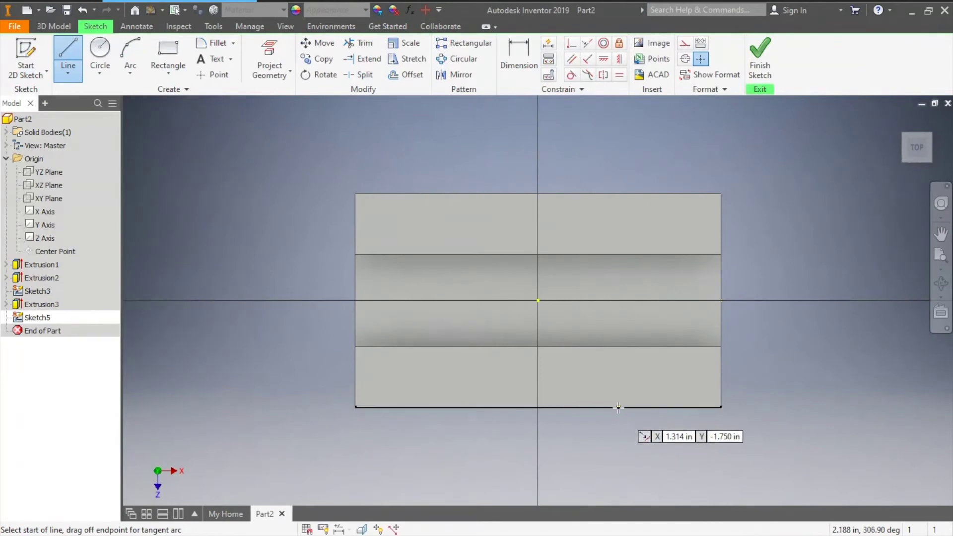
{"action": "left_click", "coordinate": [619, 407]}
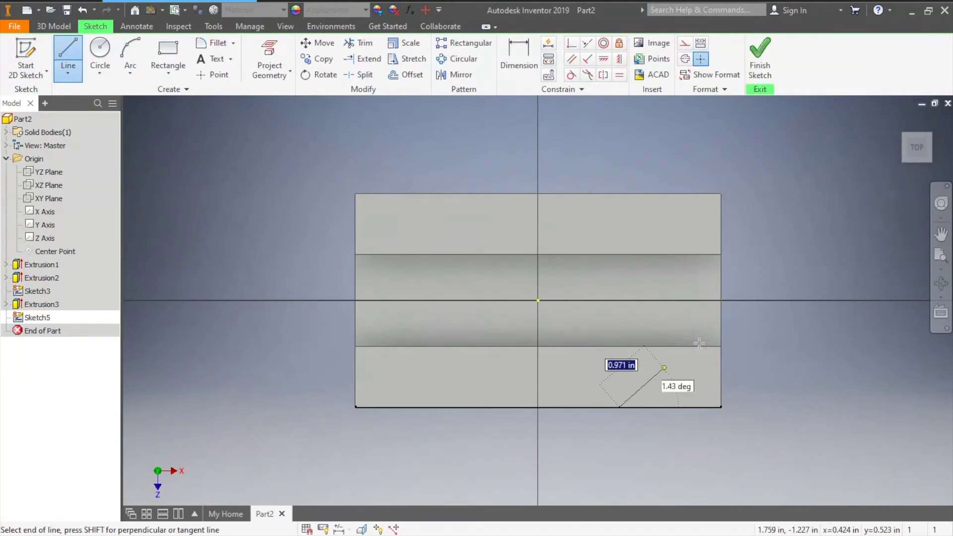
{"action": "left_click", "coordinate": [720, 325]}
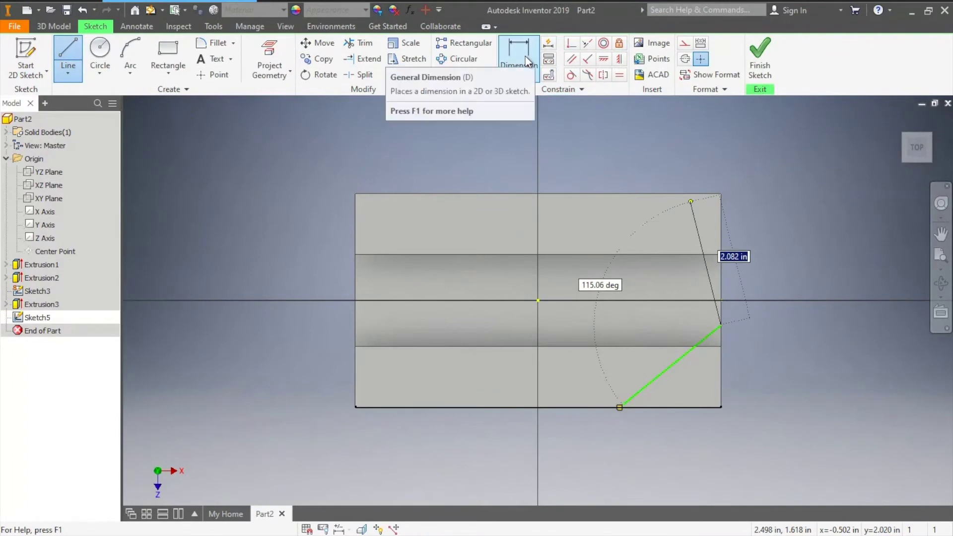
- Dimension the diagonal line's endpoint on the right edge as 3.5-1.75 in from the front edge
{"action": "left_click", "coordinate": [527, 61]}
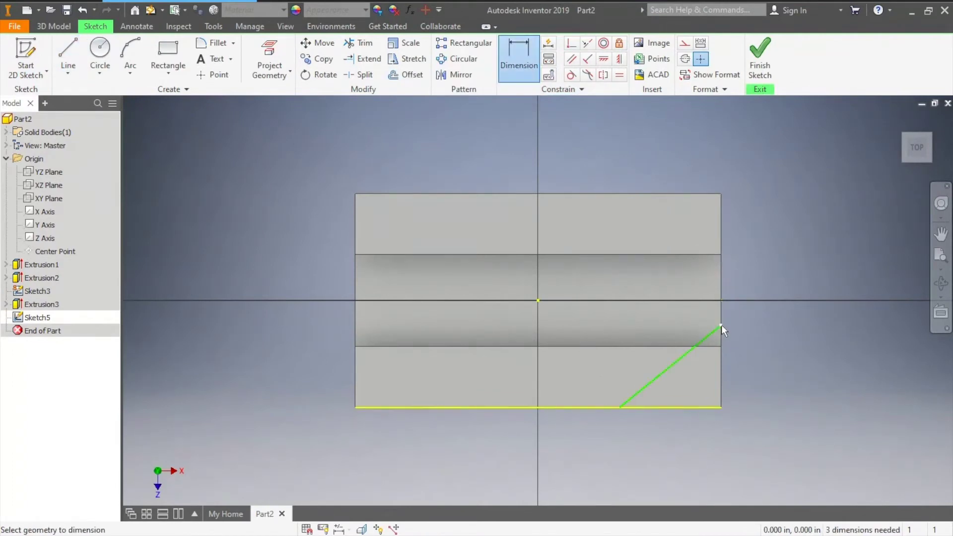
{"action": "left_click", "coordinate": [720, 326]}
{"action": "left_click", "coordinate": [768, 358]}
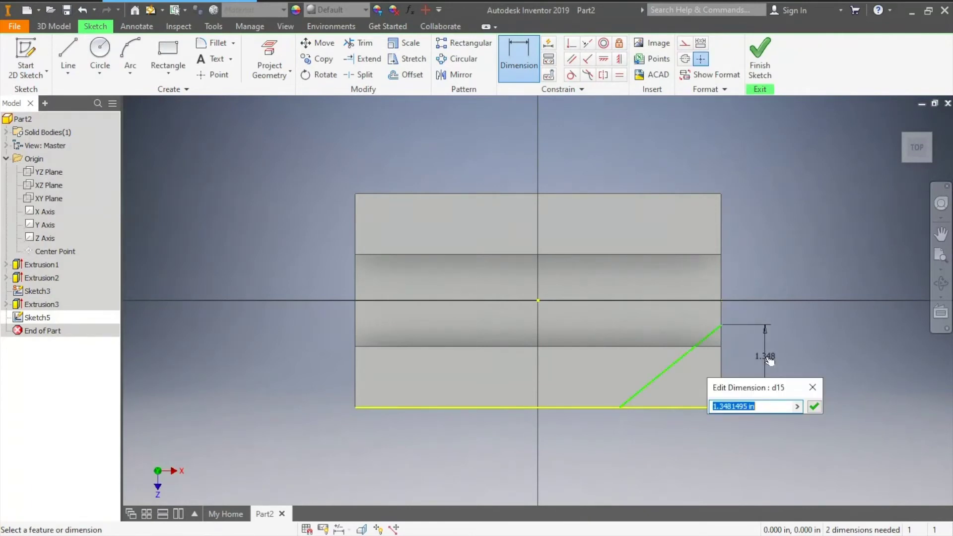
{"action": "type", "text": "3.5-1.75"}
{"action": "key", "text": "Return"}
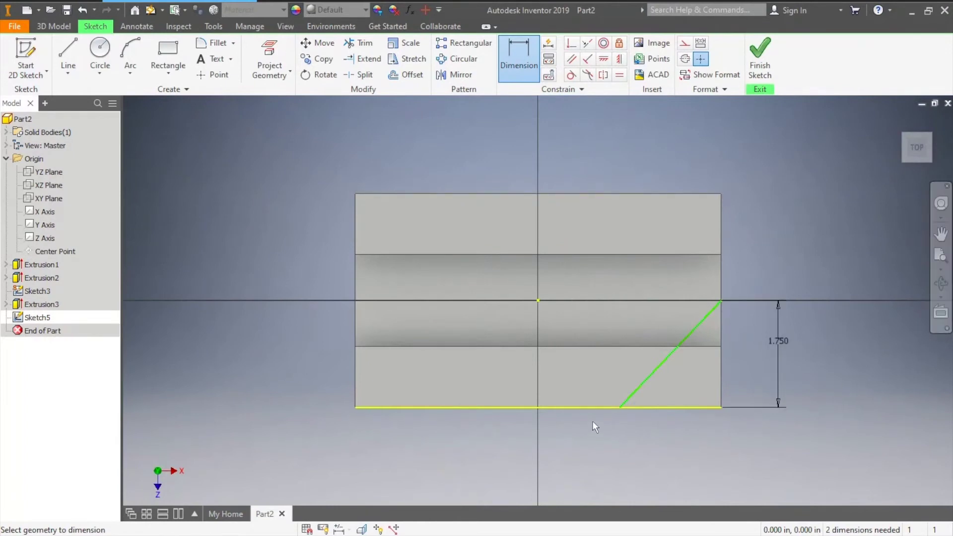
- Dimension the diagonal line's endpoint on the front edge 4 in from the block's front left corner
{"action": "left_click", "coordinate": [355, 407]}
{"action": "left_click", "coordinate": [620, 407]}
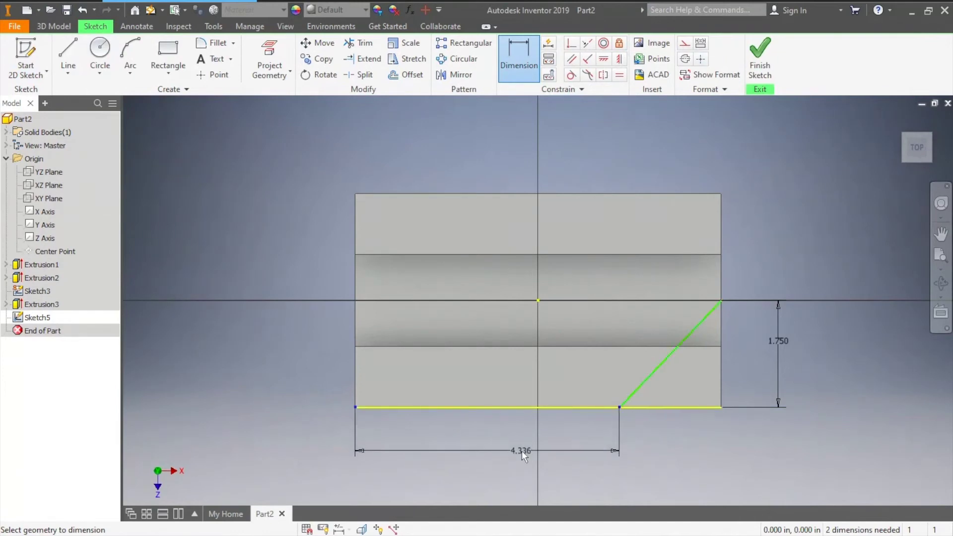
{"action": "left_click", "coordinate": [522, 452]}
{"action": "type", "text": "4"}
{"action": "key", "text": "Return"}
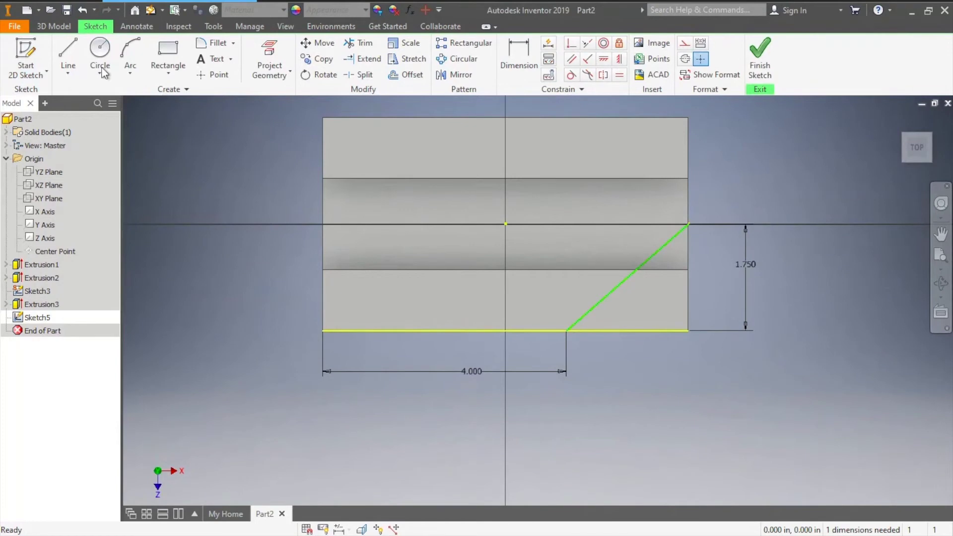
- Close the corner triangle with lines along the block's right and front edges, and finish the sketch
{"action": "left_click", "coordinate": [68, 55]}
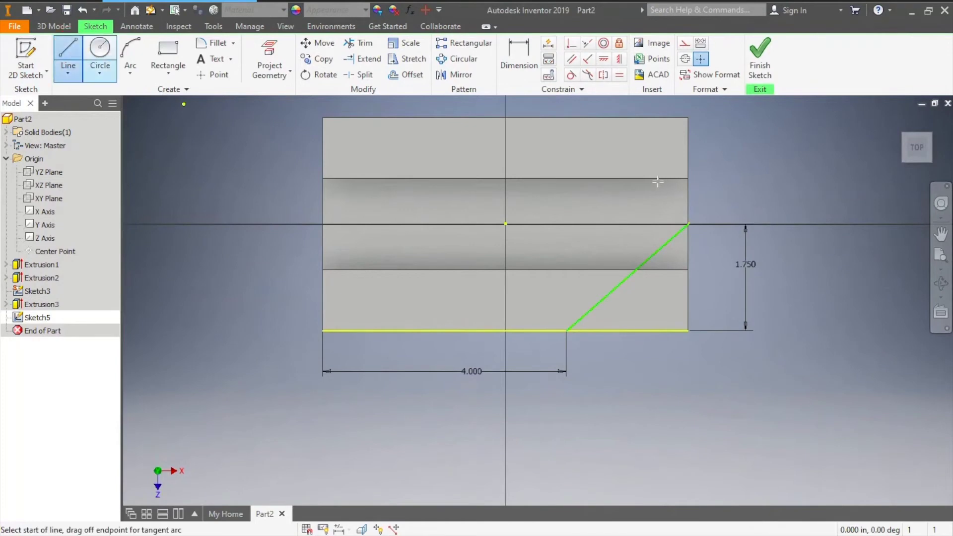
{"action": "left_click", "coordinate": [688, 224]}
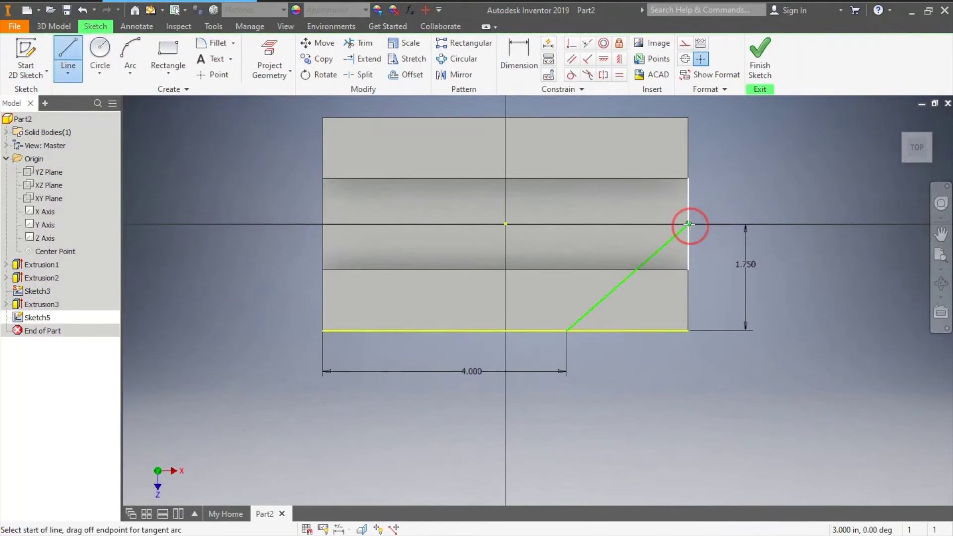
{"action": "left_click", "coordinate": [688, 330]}
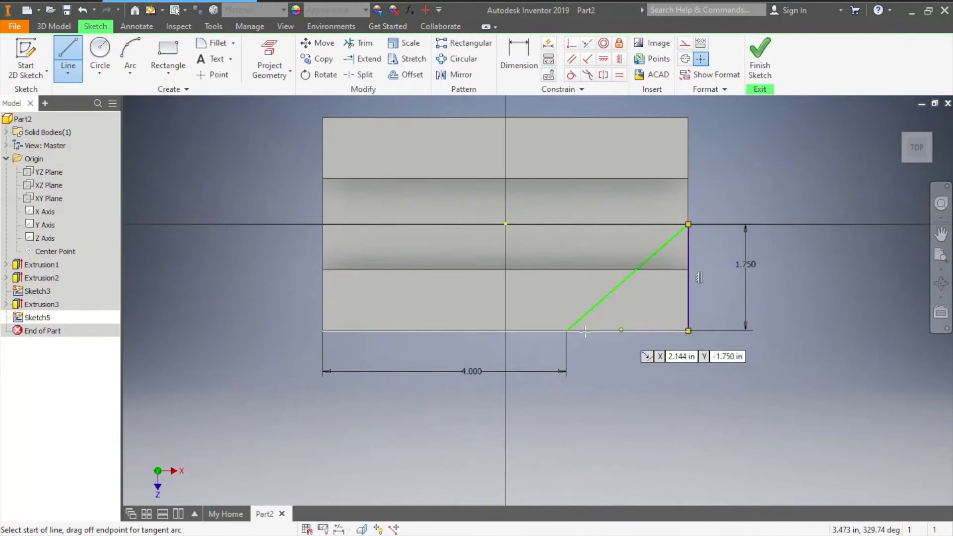
{"action": "left_click", "coordinate": [567, 330]}
{"action": "right_click", "coordinate": [790, 175]}
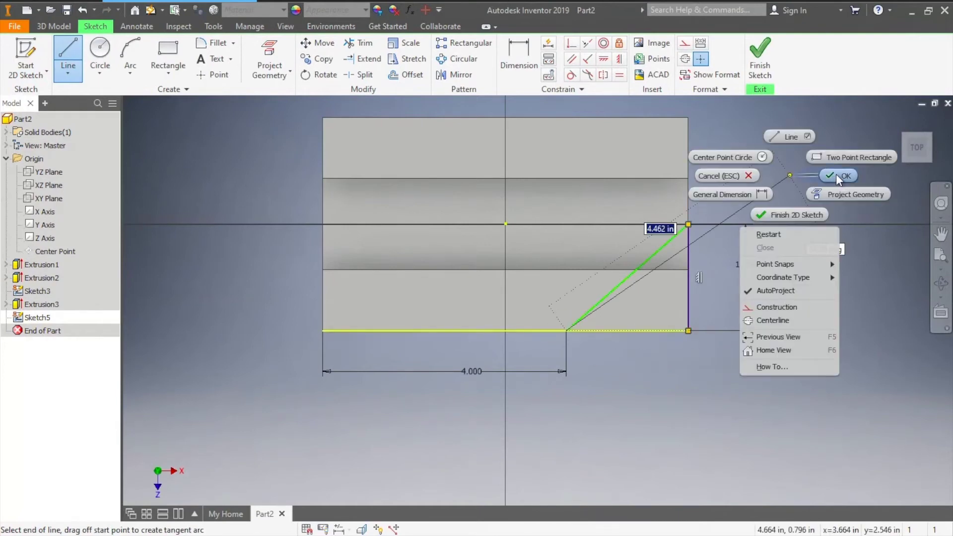
{"action": "left_click", "coordinate": [836, 175]}
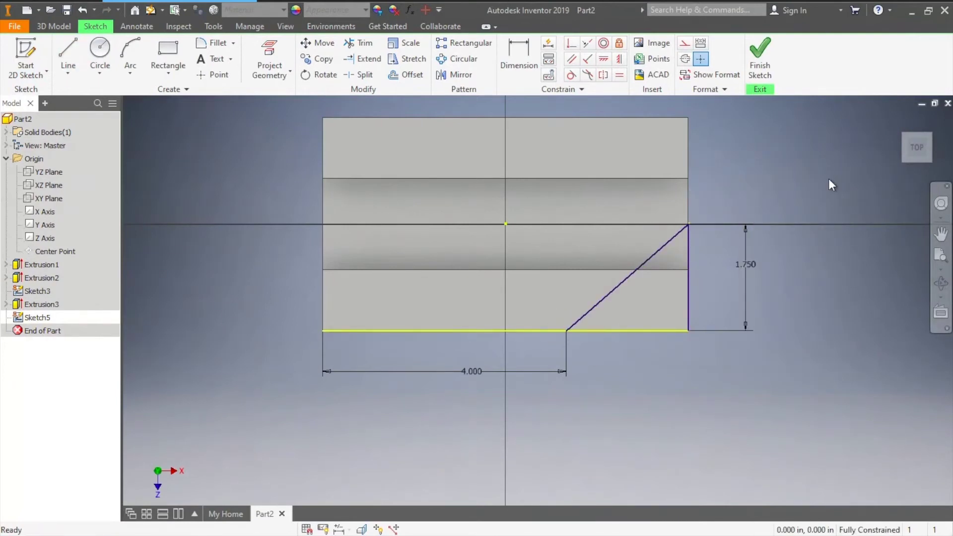
{"action": "left_click", "coordinate": [760, 59]}
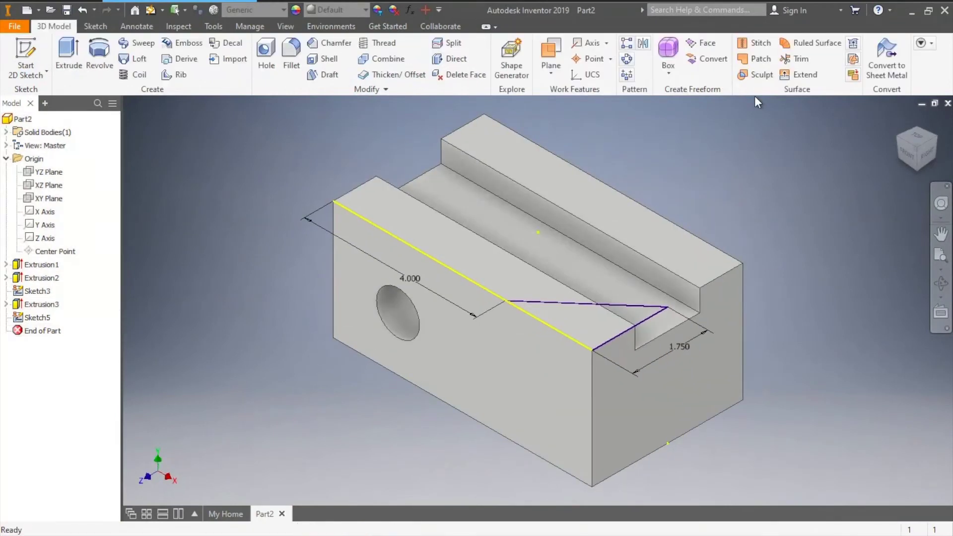
- Cut the corner triangle down through the whole block with an Extrude whose extents are set to All
{"action": "key", "text": "e"}
{"action": "left_click", "coordinate": [224, 177]}
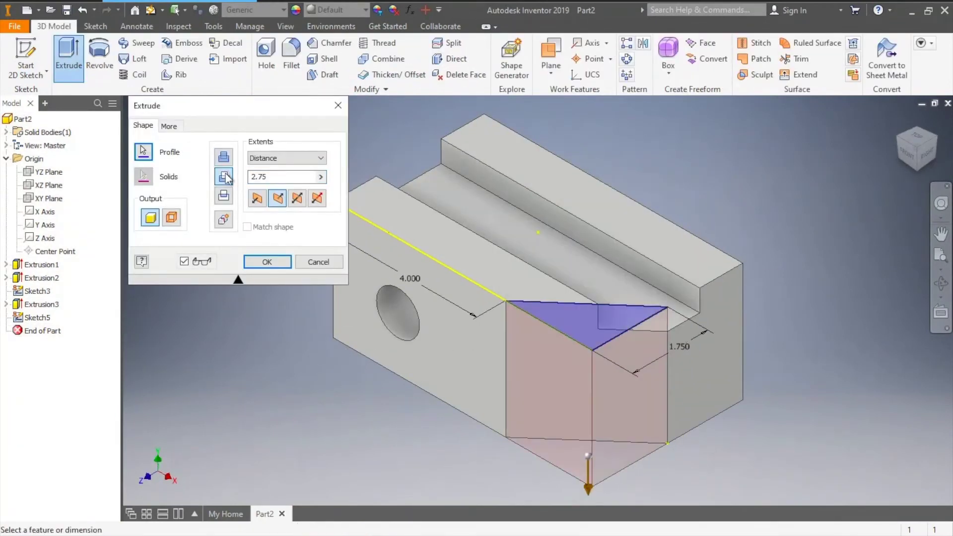
{"action": "left_click", "coordinate": [268, 158]}
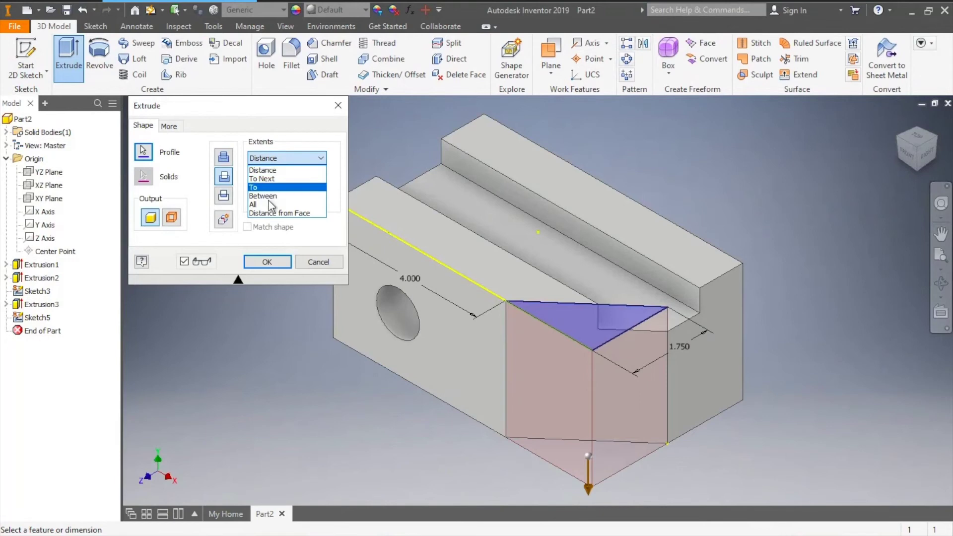
{"action": "left_click", "coordinate": [268, 204]}
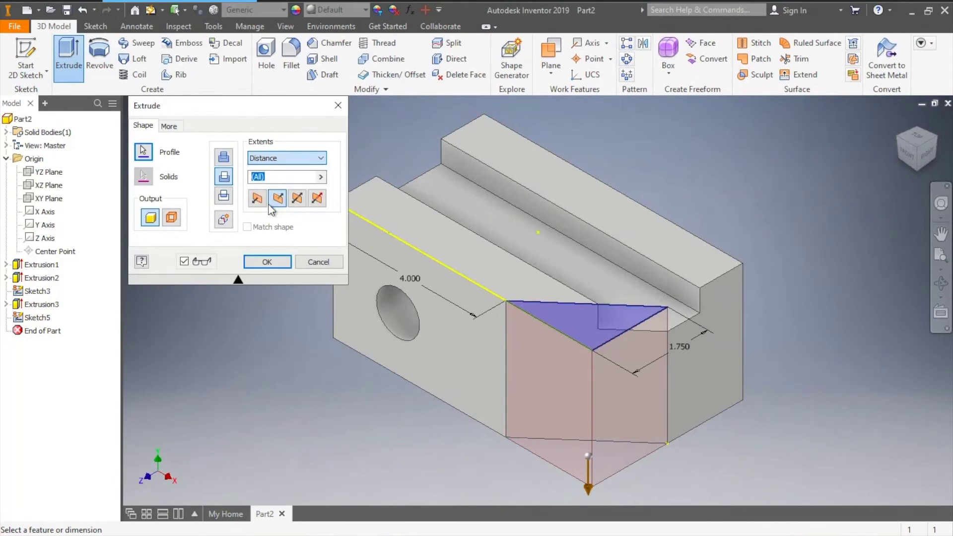
{"action": "left_click", "coordinate": [273, 261]}
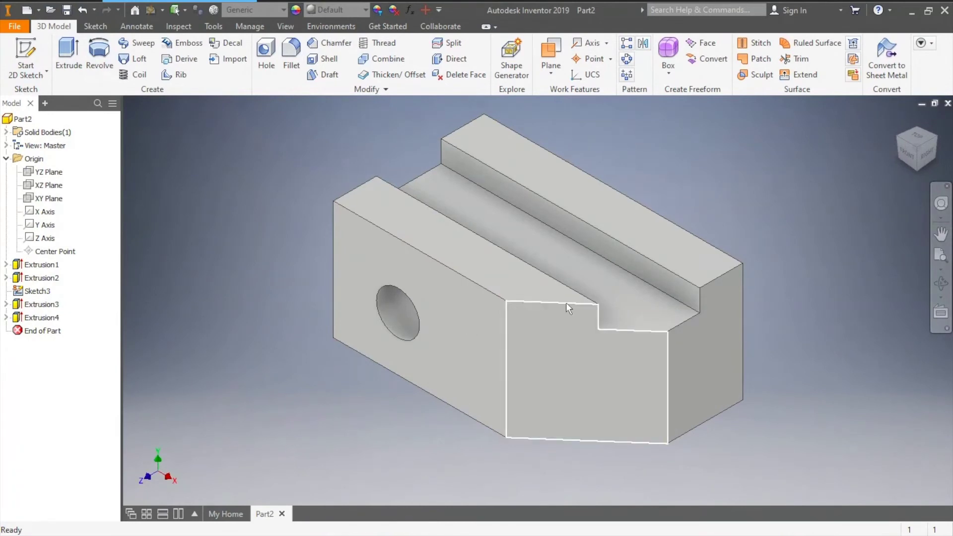
- Start a sketch on the block's front face and place one point on its top edge and one on its right edge
{"action": "left_click", "coordinate": [25, 55]}
{"action": "left_click", "coordinate": [494, 323]}
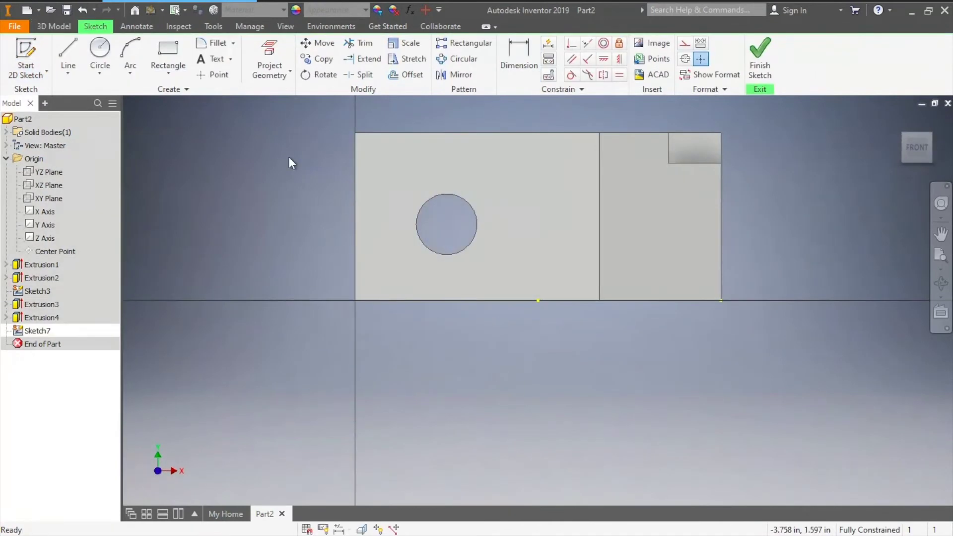
{"action": "left_click", "coordinate": [216, 75]}
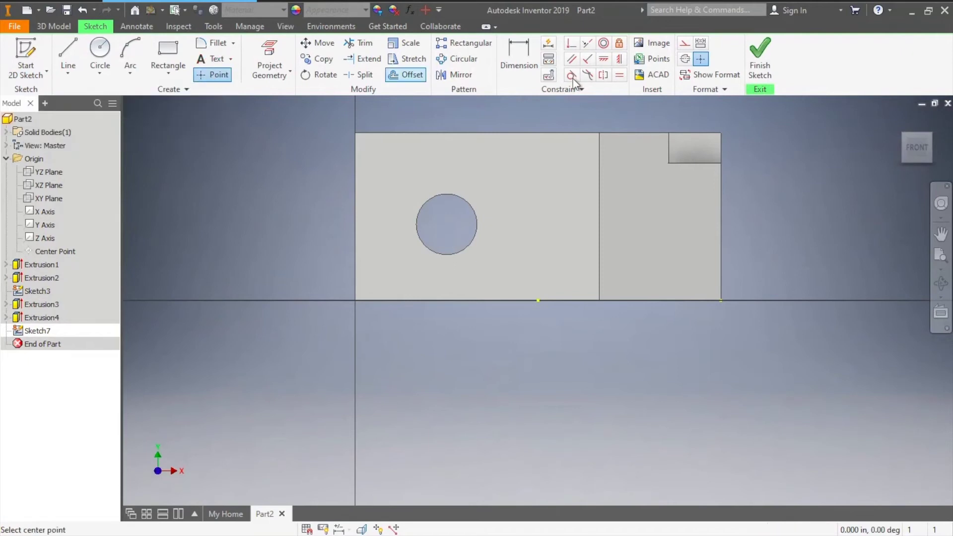
{"action": "left_click", "coordinate": [495, 132]}
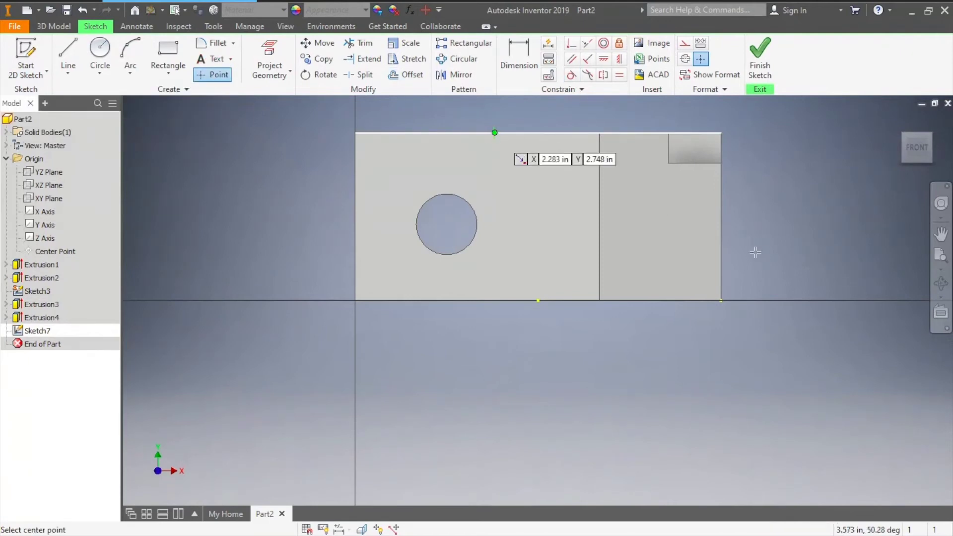
{"action": "left_click", "coordinate": [721, 232]}
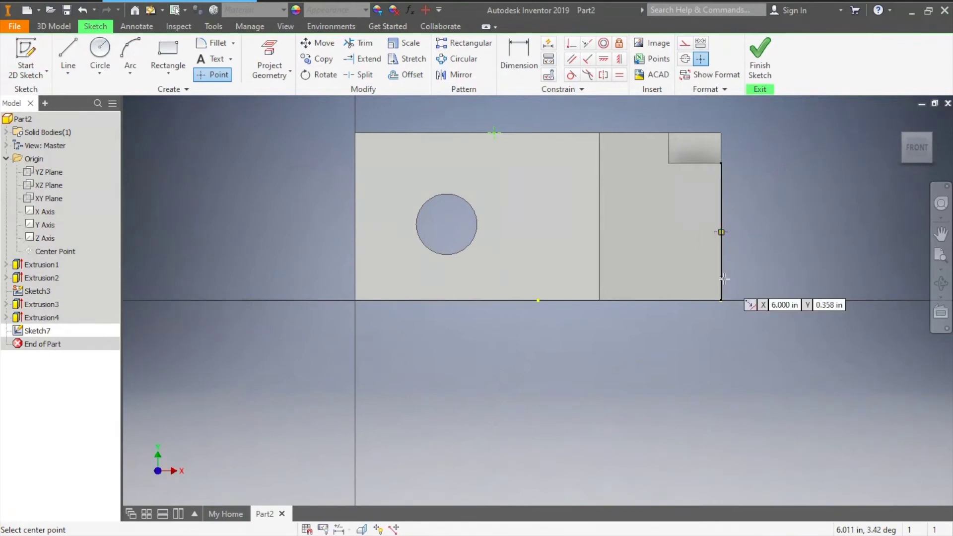
- Dimension the top-edge point 2.5 in from the front face's left edge
{"action": "left_click", "coordinate": [518, 55]}
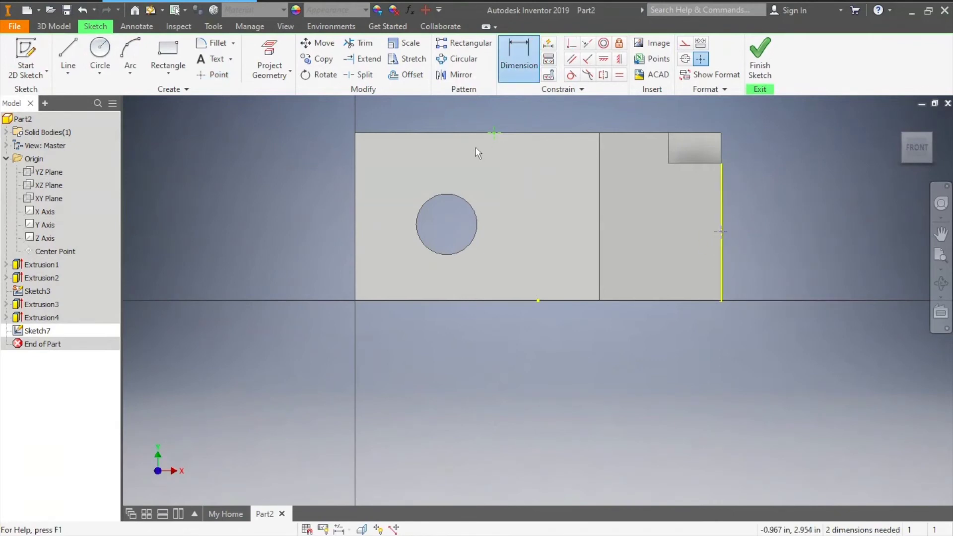
{"action": "left_click", "coordinate": [493, 132]}
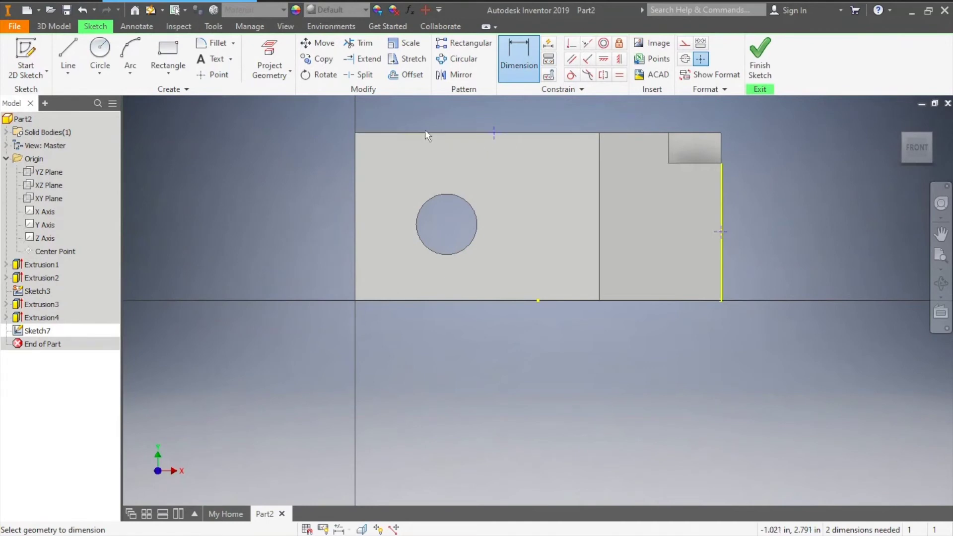
{"action": "left_click", "coordinate": [369, 130]}
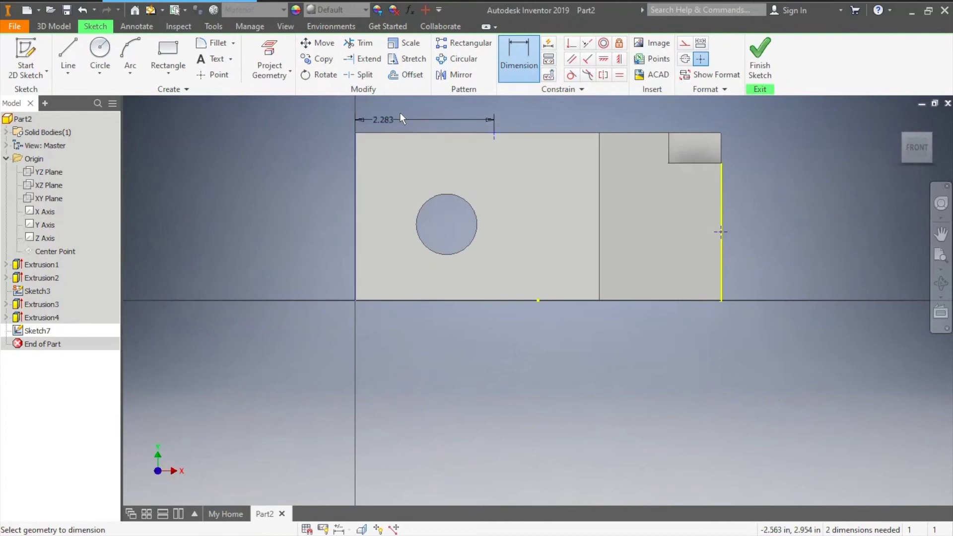
{"action": "left_click", "coordinate": [400, 112]}
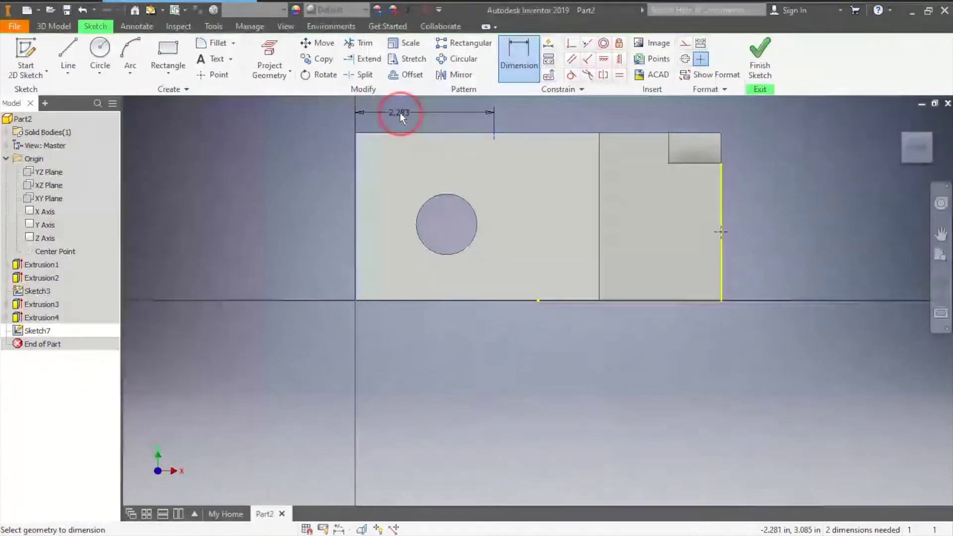
{"action": "type", "text": "2.5"}
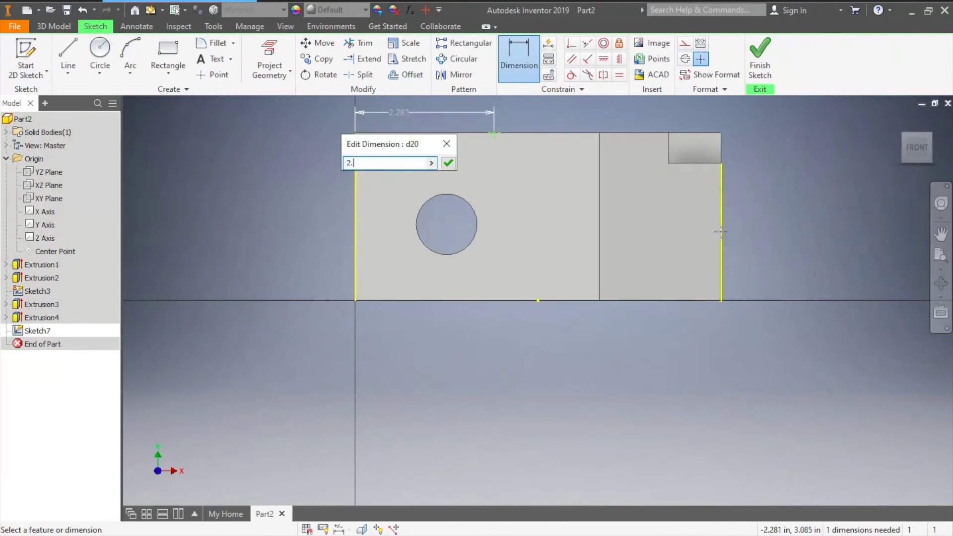
{"action": "key", "text": "Return"}
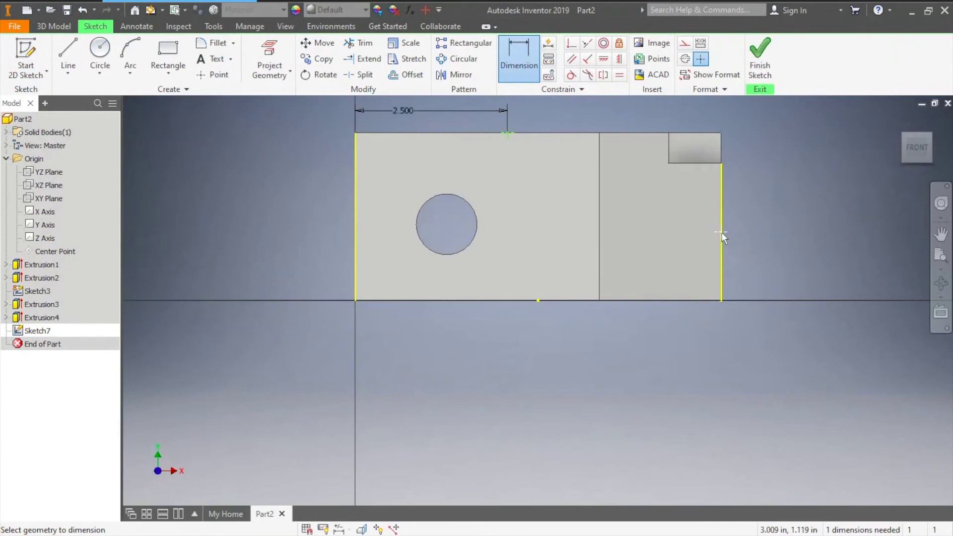
- Dimension the right-edge point 1 in above the block's bottom edge
{"action": "left_click", "coordinate": [766, 280]}
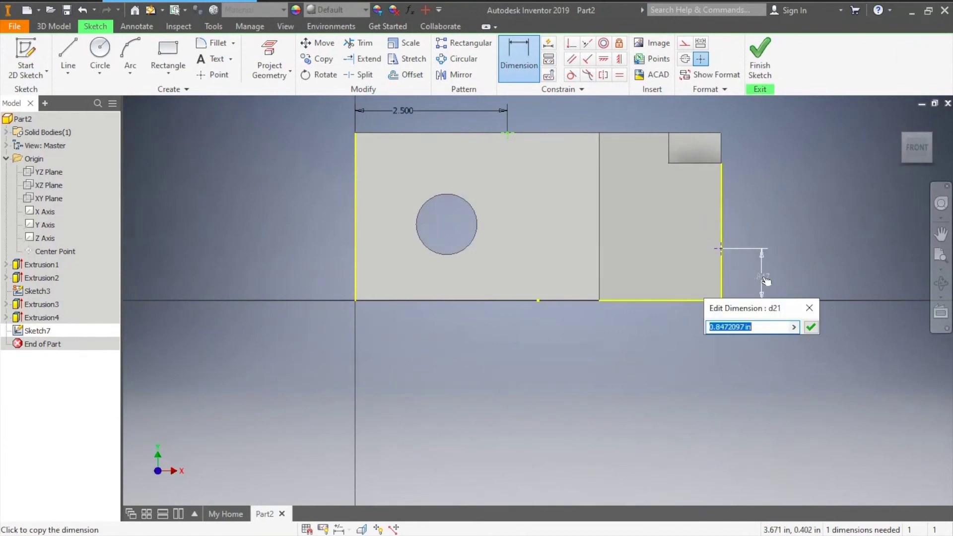
{"action": "type", "text": "1"}
{"action": "key", "text": "Return"}
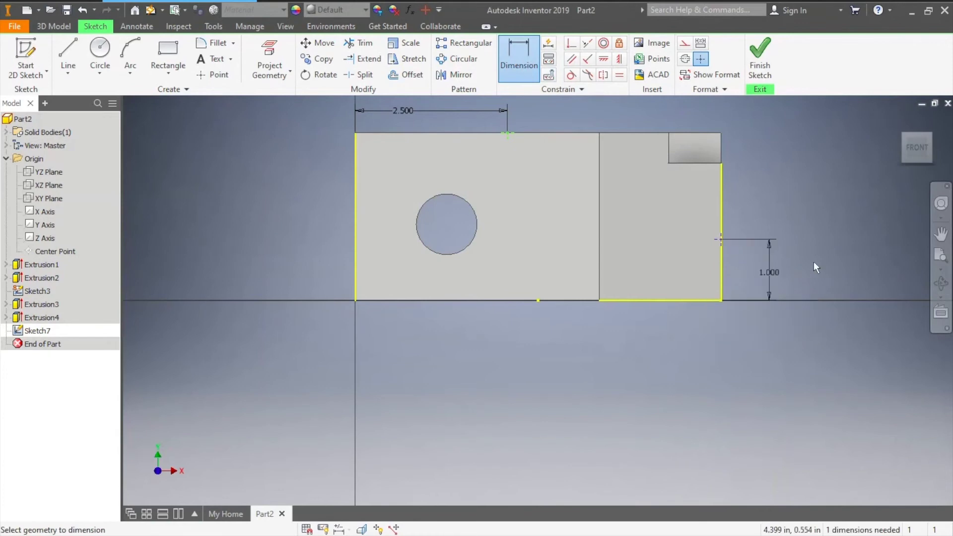
- Draw a closed triangle through the two points and the front face's upper right corner, and finish the sketch
{"action": "left_click", "coordinate": [68, 55]}
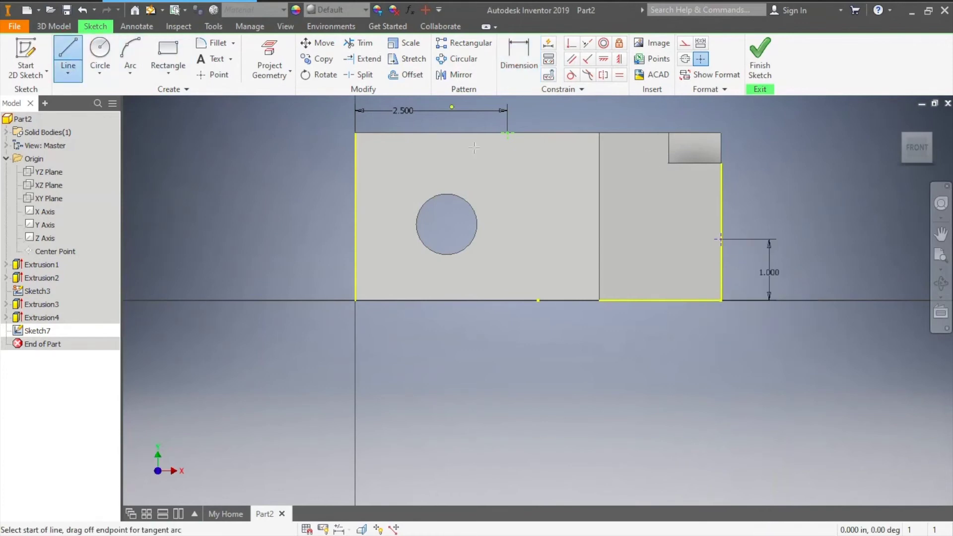
{"action": "left_click", "coordinate": [507, 133]}
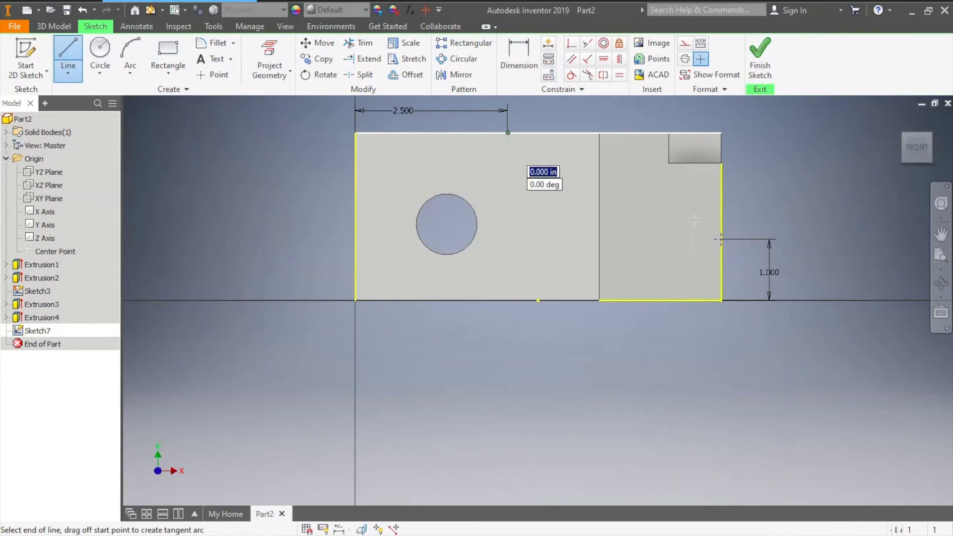
{"action": "double_click", "coordinate": [721, 240]}
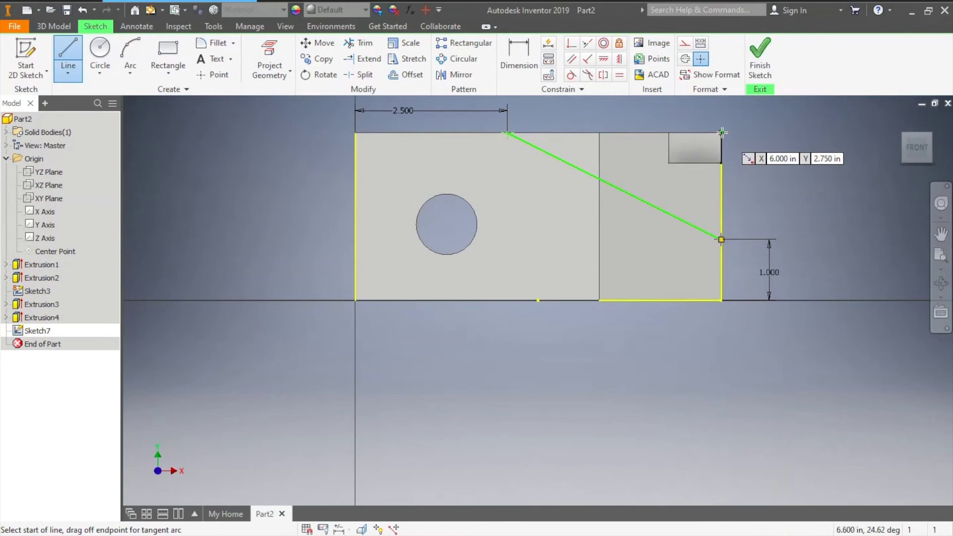
{"action": "left_click", "coordinate": [722, 132]}
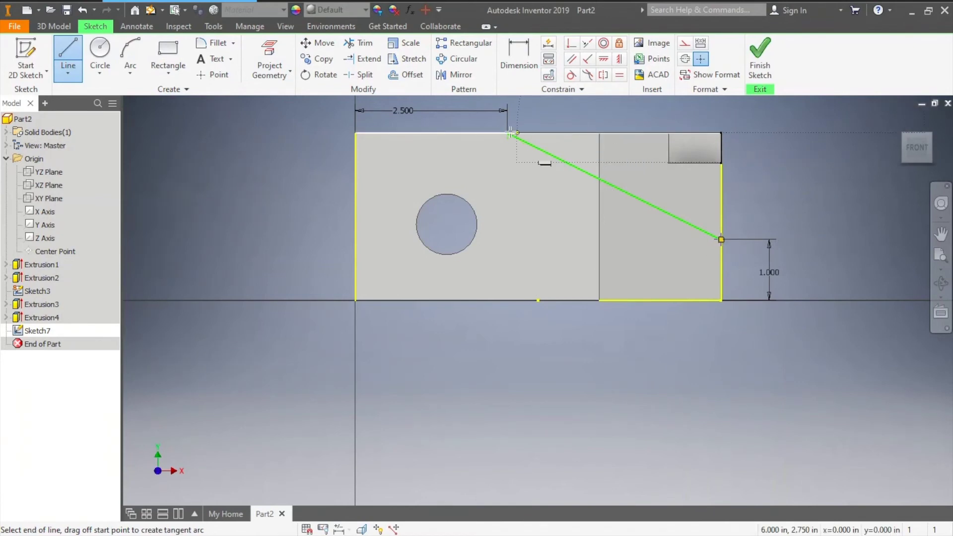
{"action": "left_click", "coordinate": [508, 132]}
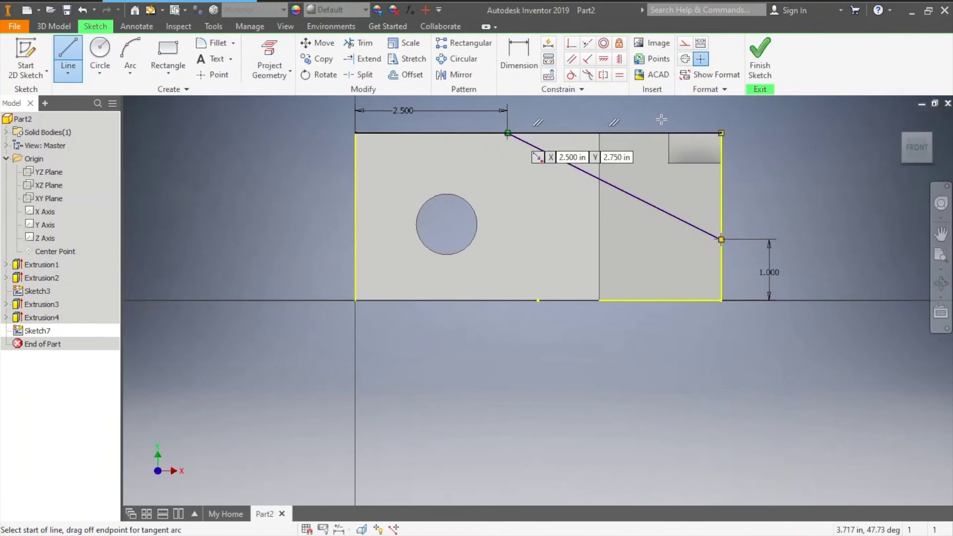
{"action": "left_click", "coordinate": [763, 58]}
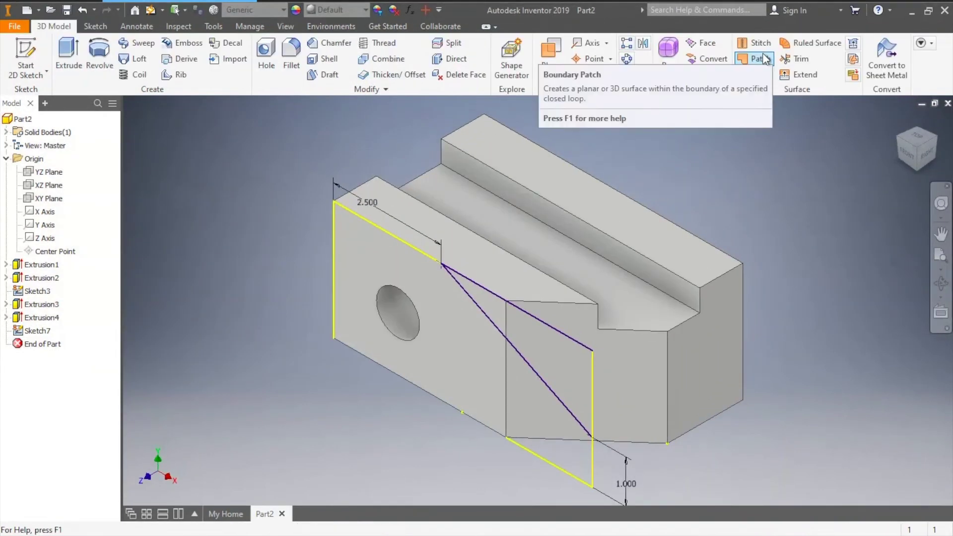
- Cut the upper corner triangle through the whole block with an Extrude whose extents are set to All
{"action": "left_click", "coordinate": [69, 54]}
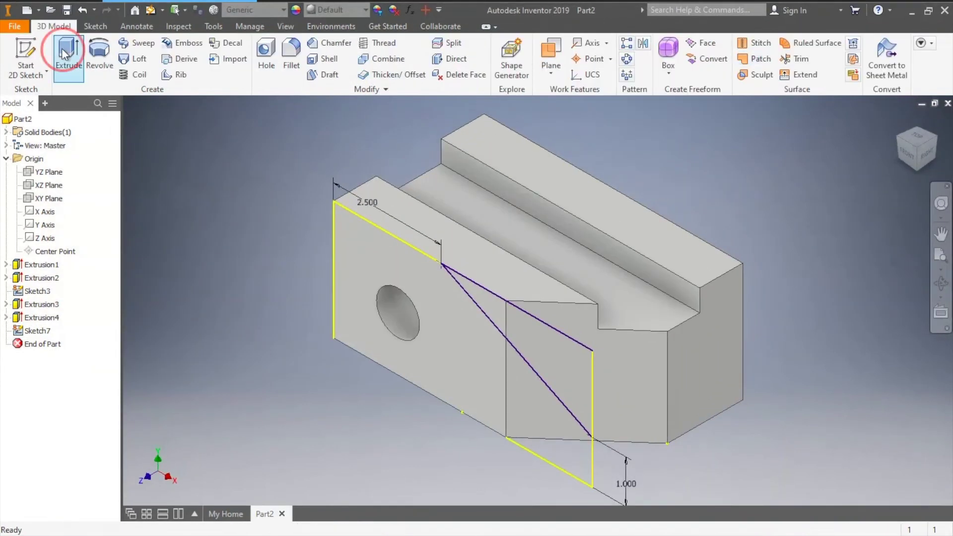
{"action": "left_click", "coordinate": [530, 336]}
{"action": "left_click", "coordinate": [225, 177]}
{"action": "left_click", "coordinate": [277, 159]}
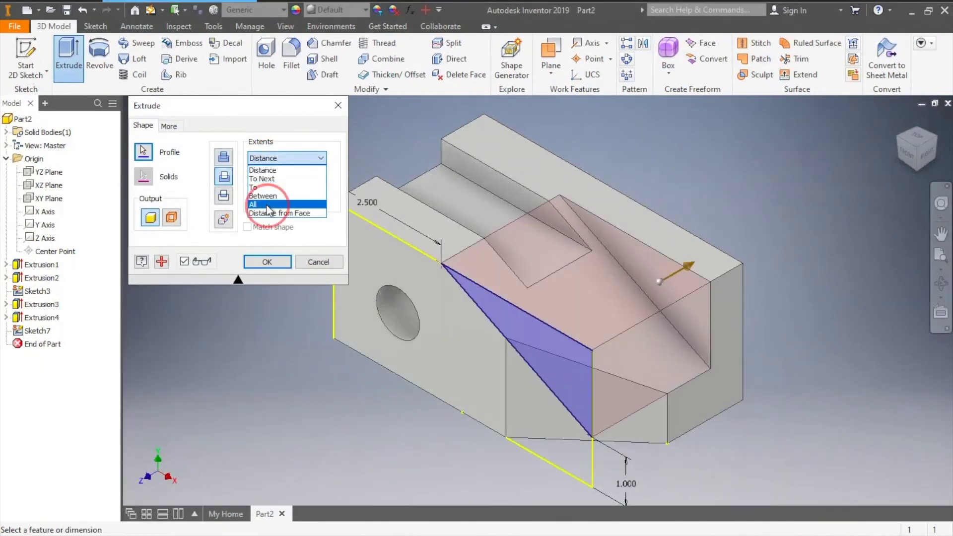
{"action": "left_click", "coordinate": [268, 204]}
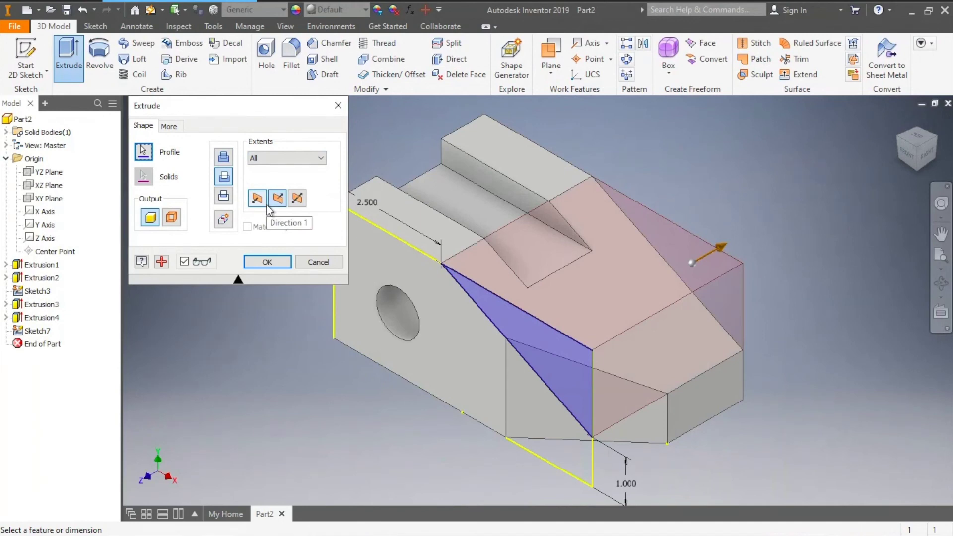
{"action": "left_click", "coordinate": [267, 262]}
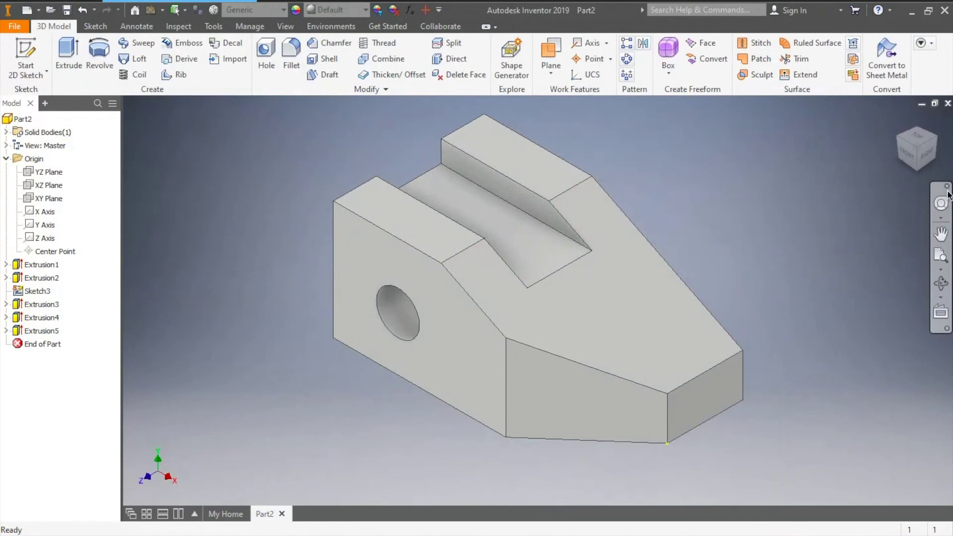
{"action": "left_click", "coordinate": [940, 234]}
{"action": "left_click_drag", "start_coordinate": [907, 148], "coordinate": [785, 271]}
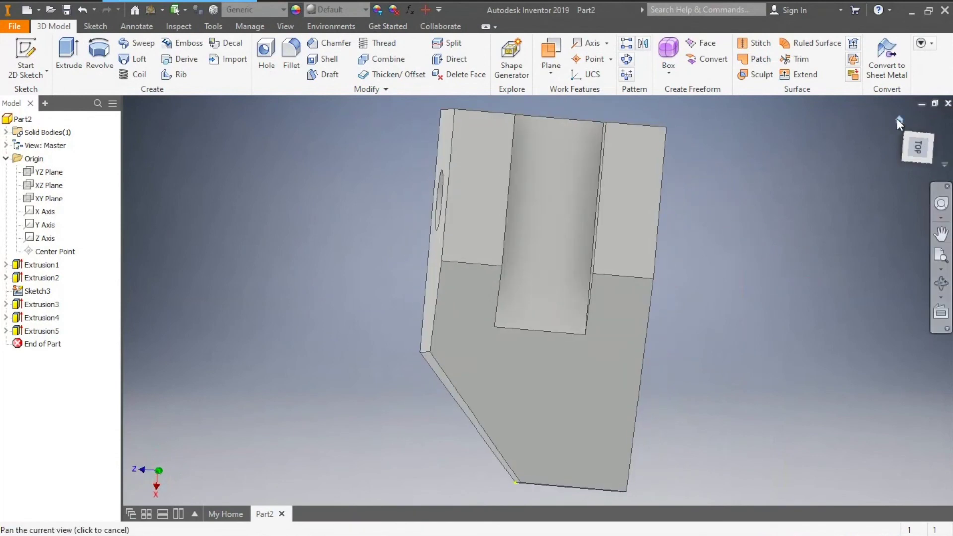
{"action": "left_click", "coordinate": [898, 120]}
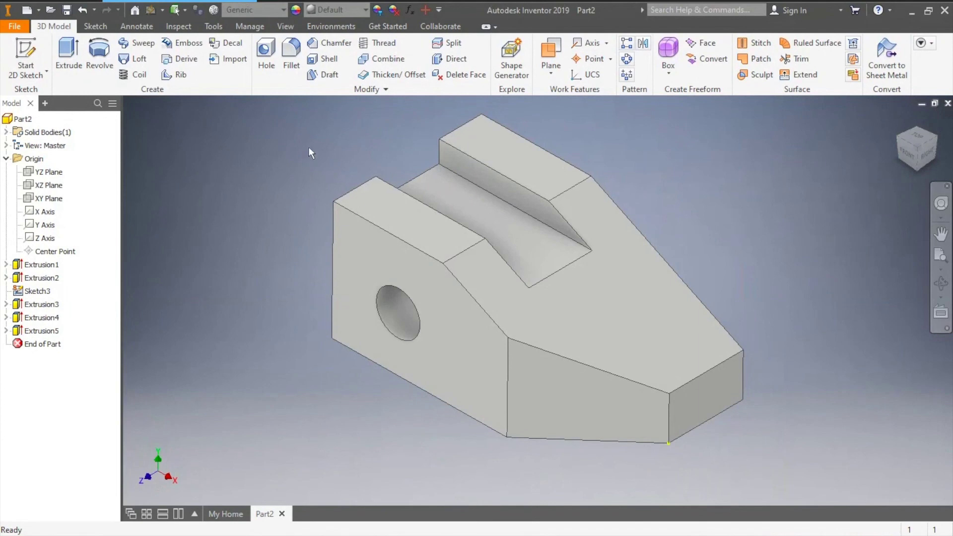
- Save the part as Wedge Block in the Inventor Files folder
{"action": "left_click", "coordinate": [11, 25]}
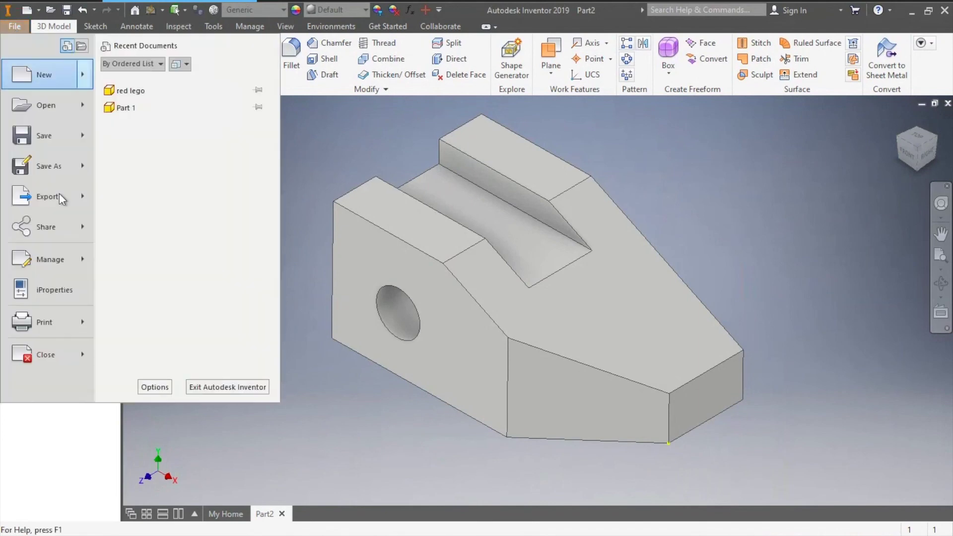
{"action": "left_click", "coordinate": [48, 137]}
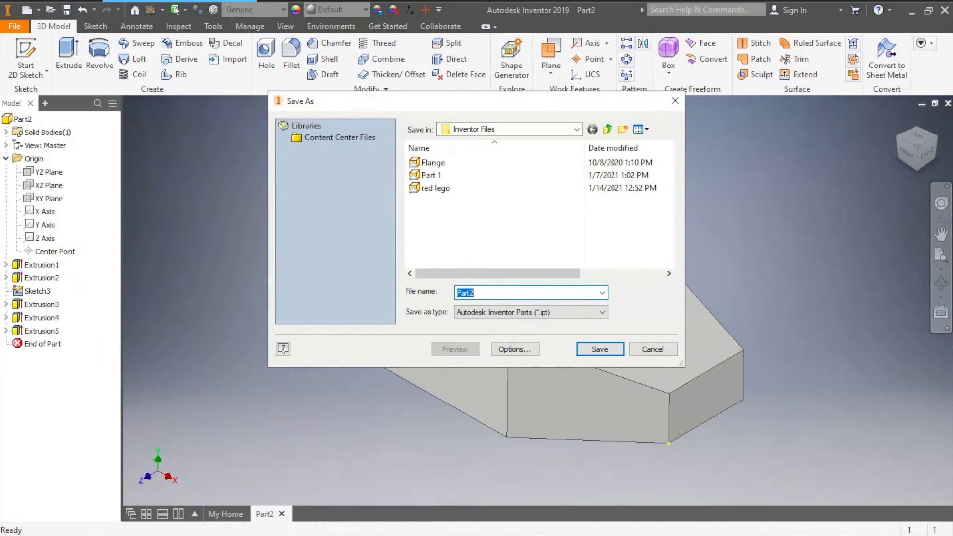
{"action": "type", "text": "Wedge Block"}
{"action": "left_click", "coordinate": [599, 349]}
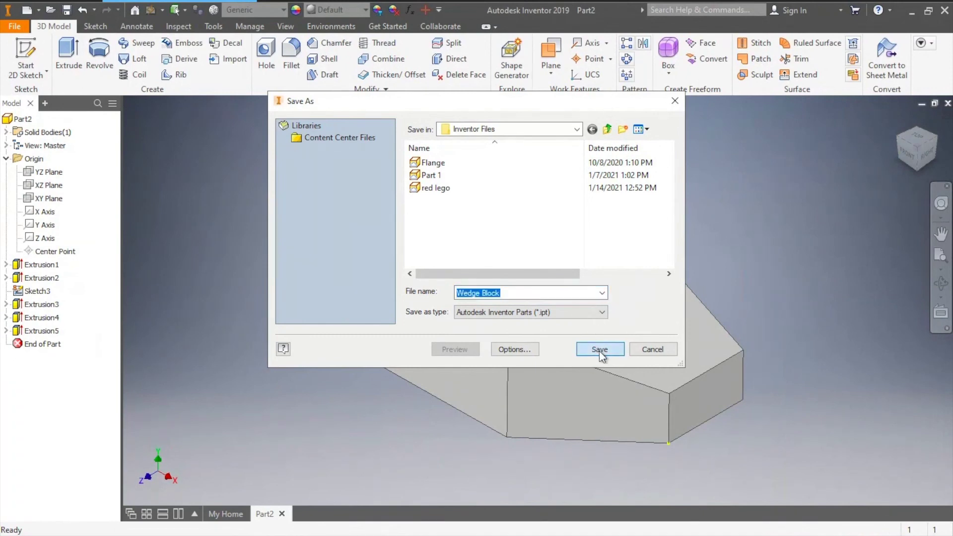